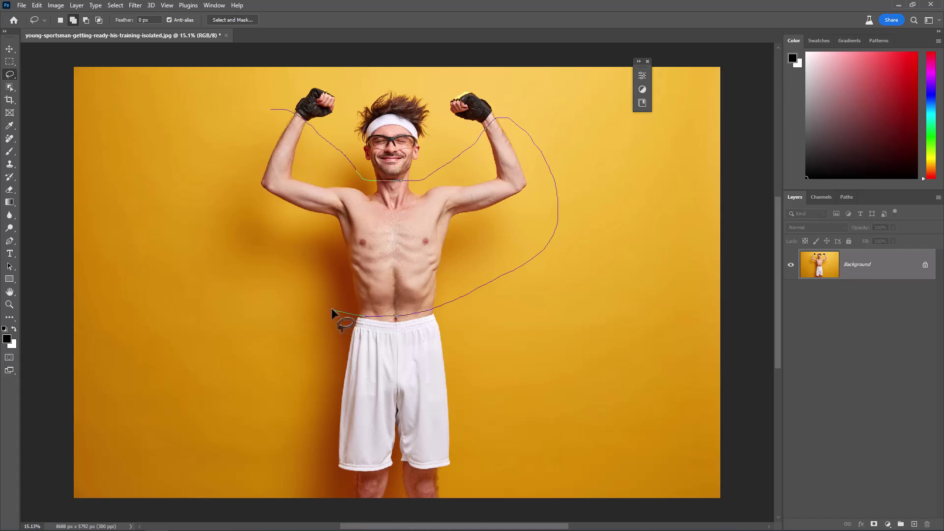
# Step: Lasso the man's raised arms and torso and generate 'Male Bodybuilder' with Generative Fill
pyautogui.moveTo(265, 226)
pyautogui.mouseDown()
pyautogui.moveTo(224, 202)
pyautogui.moveTo(222, 152)
pyautogui.moveTo(276, 109)
pyautogui.mouseUp()
pyautogui.click(323, 337)
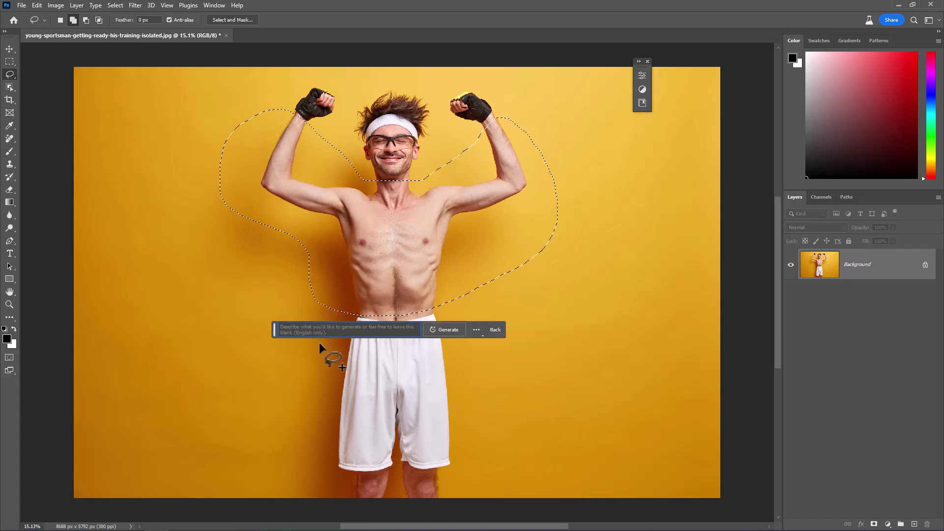
pyautogui.write('Mal')
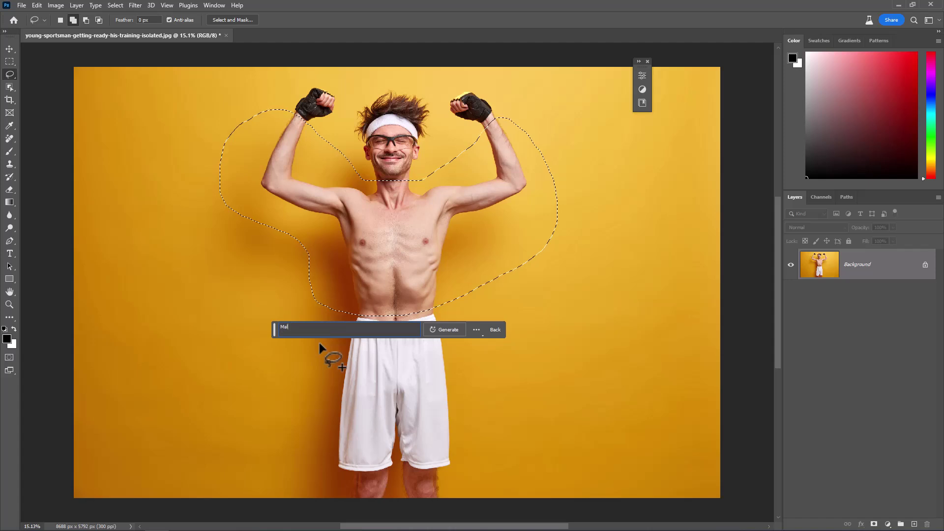
pyautogui.write('e Bo')
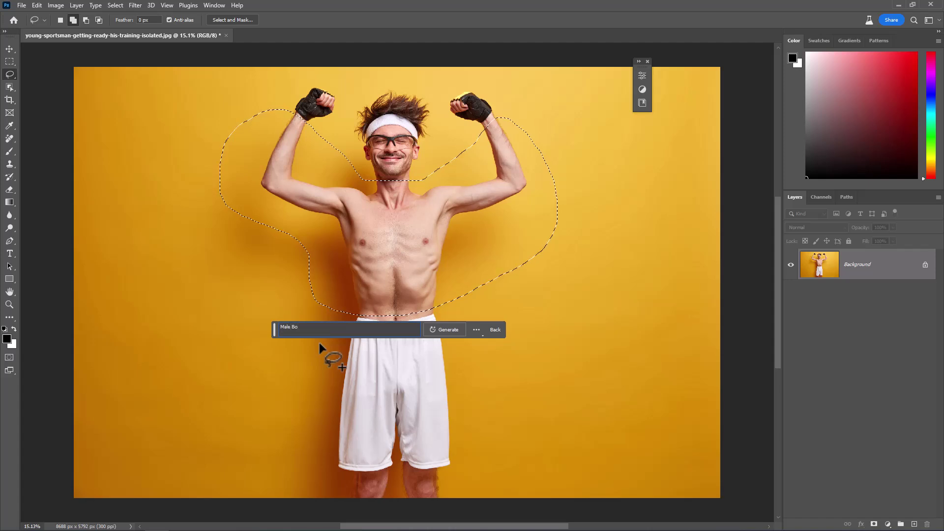
pyautogui.write('dybu')
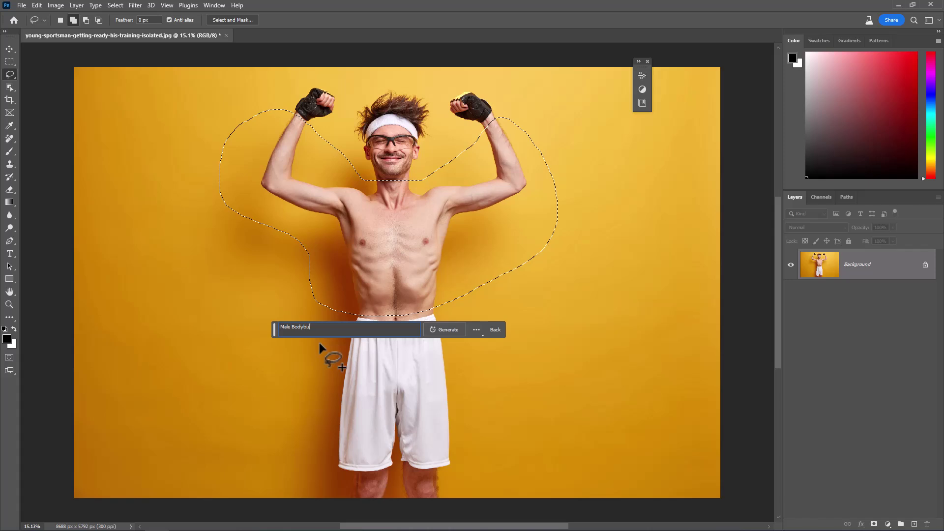
pyautogui.write('ilder')
pyautogui.click(432, 328)
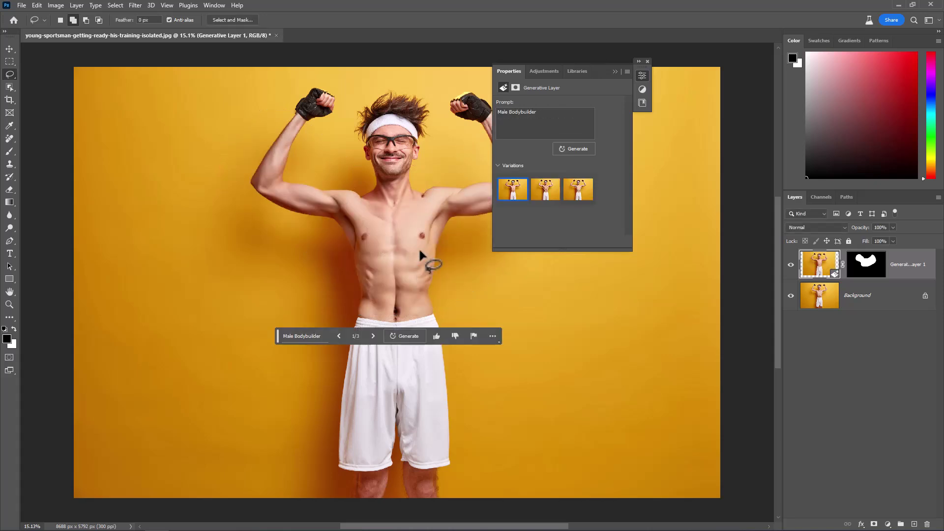
# Step: Step through the bodybuilder variations in Properties and settle on variation 2/3
pyautogui.click(615, 72)
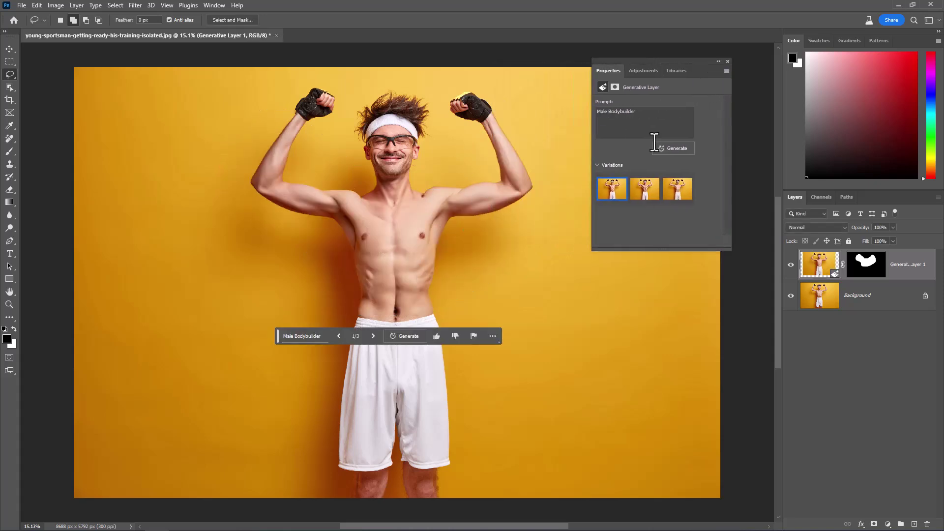
pyautogui.click(372, 339)
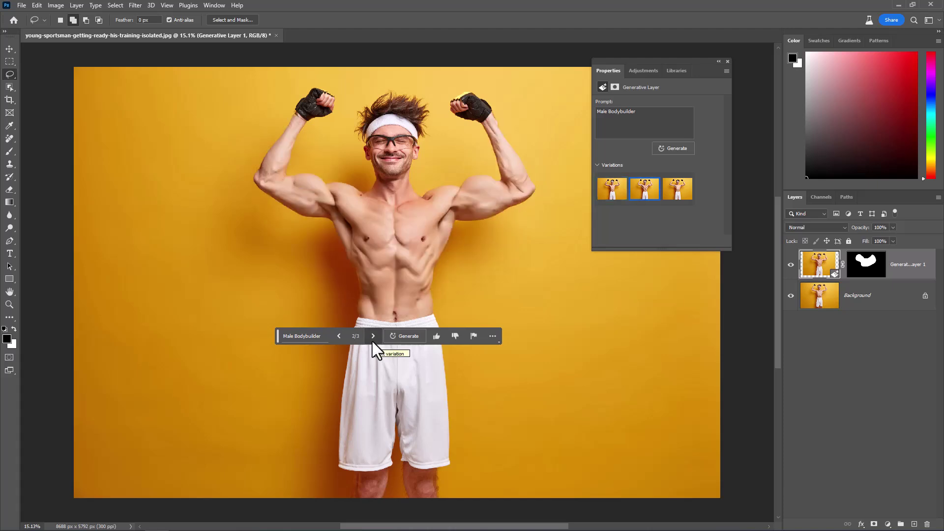
pyautogui.click(372, 340)
pyautogui.click(372, 340)
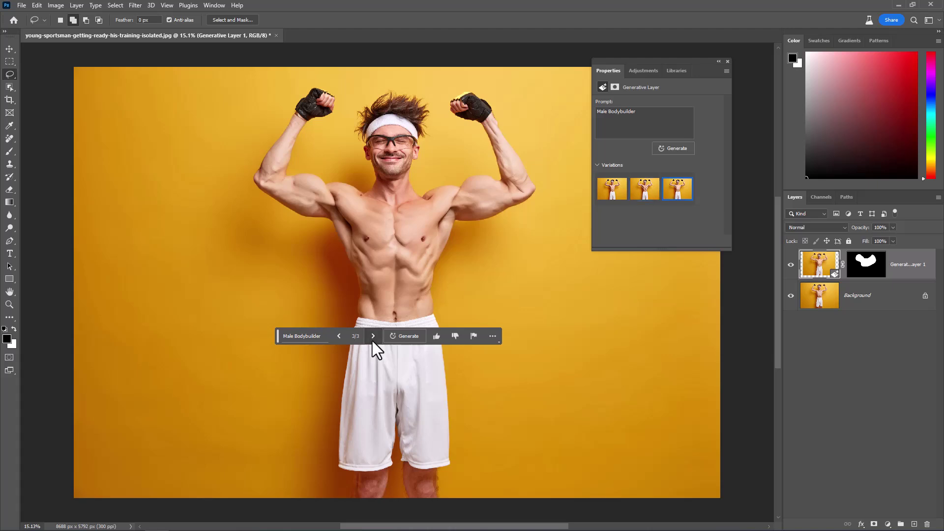
pyautogui.click(341, 336)
# Step: Zoom and pan to inspect the head, fists and whole bodybuilder figure
pyautogui.scroll(2, 438, 164)
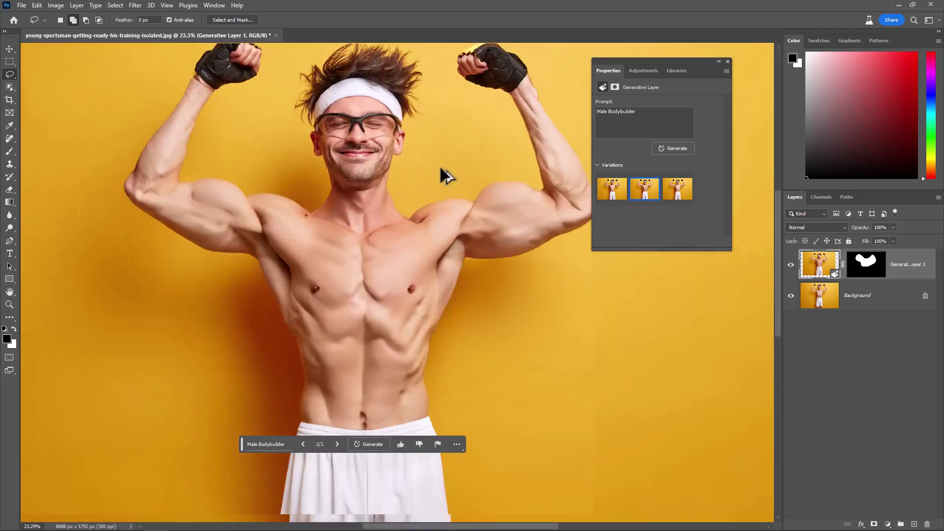
pyautogui.scroll(2, 439, 164)
pyautogui.moveTo(415, 234); pyautogui.dragTo(432, 207)
pyautogui.scroll(-4, 427, 249)
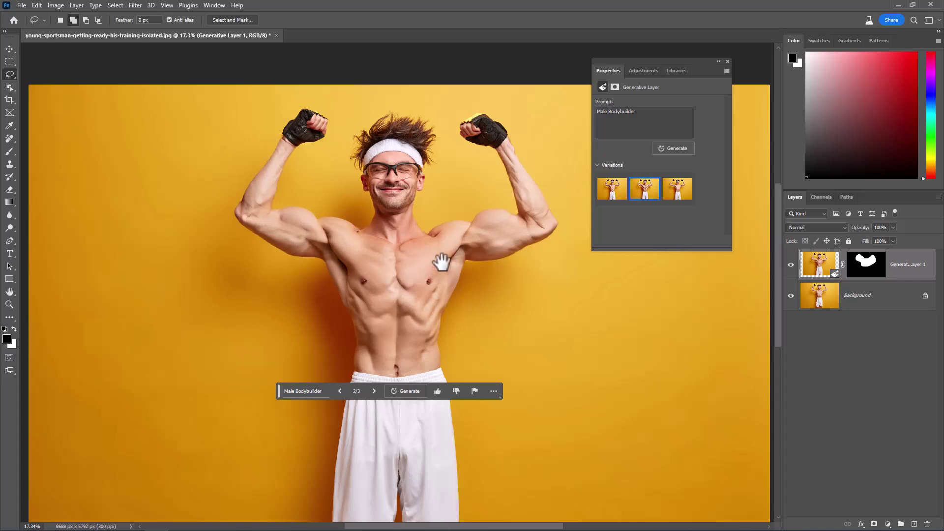
pyautogui.moveTo(441, 262); pyautogui.dragTo(431, 234)
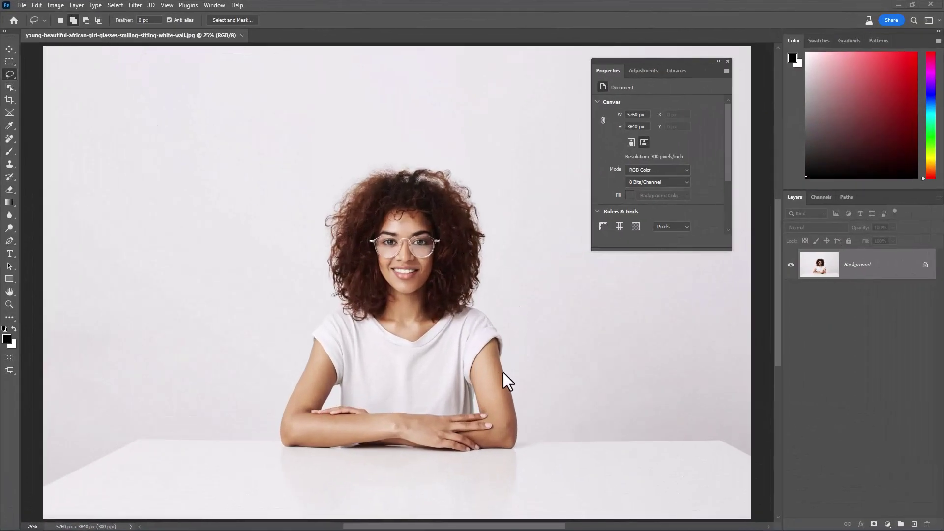
# Step: With the Polygonal Lasso, trace the tabletop's left edge and back edge
pyautogui.scroll(1, 507, 369)
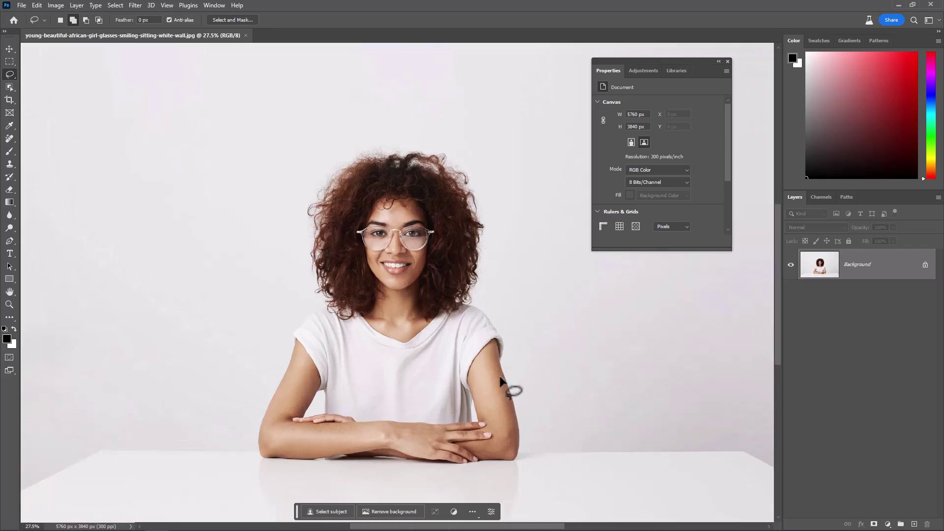
pyautogui.moveTo(509, 388); pyautogui.dragTo(499, 316)
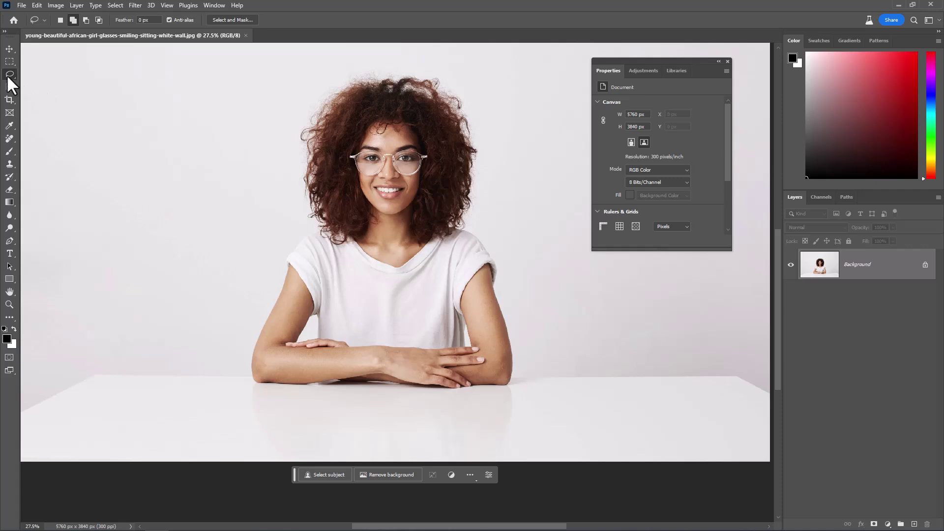
pyautogui.moveTo(9, 75); pyautogui.dragTo(35, 83)
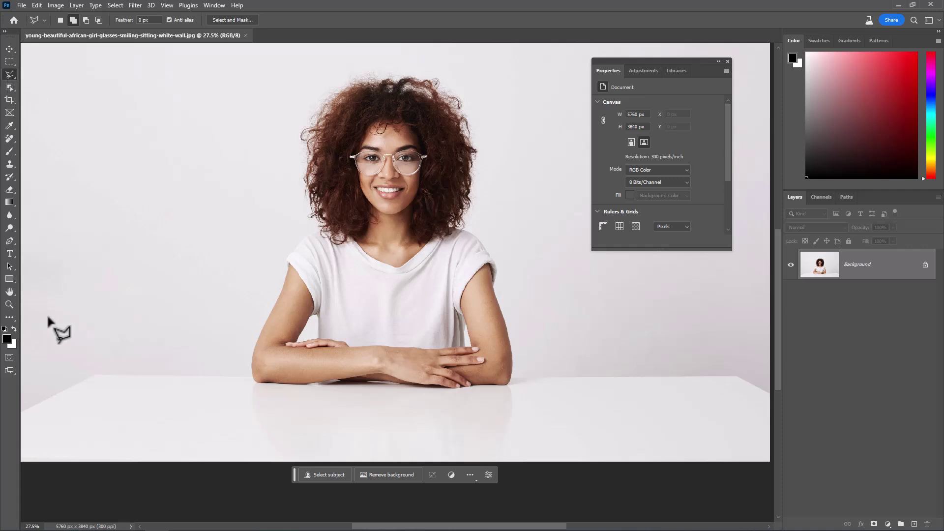
pyautogui.click(21, 411)
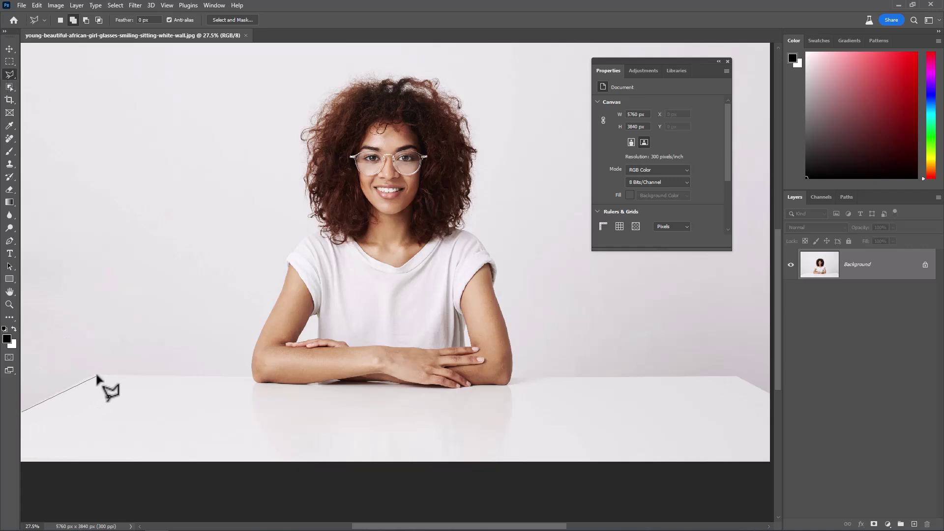
pyautogui.click(97, 376)
pyautogui.click(252, 376)
pyautogui.click(255, 381)
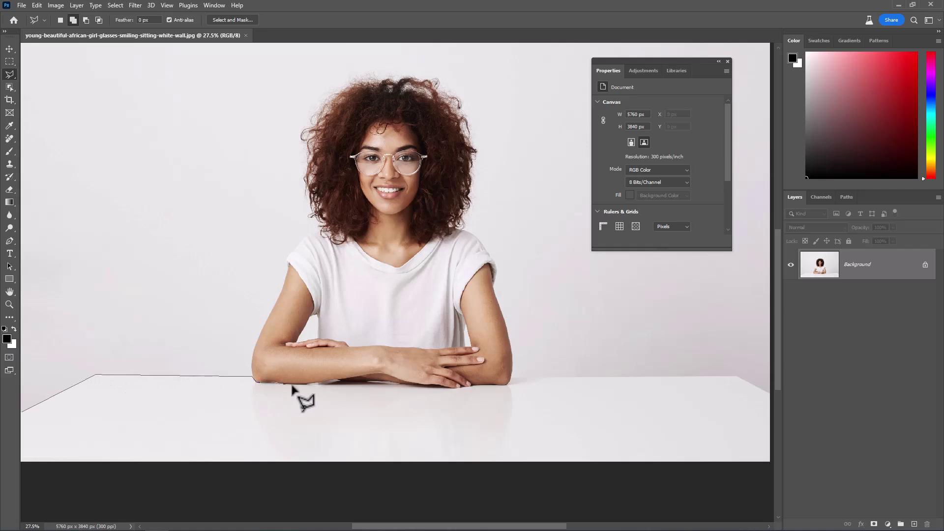
# Step: Continue the outline under the forearms and around the table's right side, closing the selection
pyautogui.click(337, 383)
pyautogui.click(394, 383)
pyautogui.click(456, 387)
pyautogui.click(496, 386)
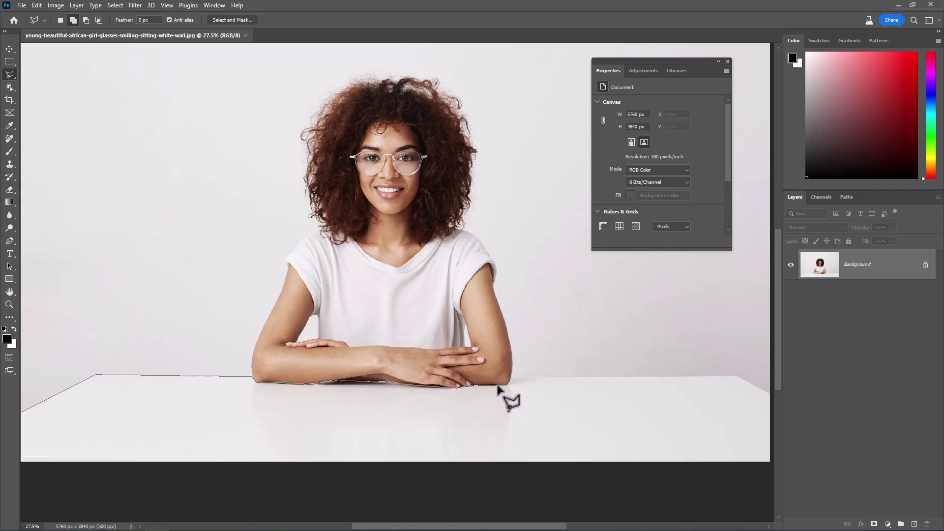
pyautogui.click(512, 384)
pyautogui.click(736, 375)
pyautogui.click(770, 395)
pyautogui.click(771, 469)
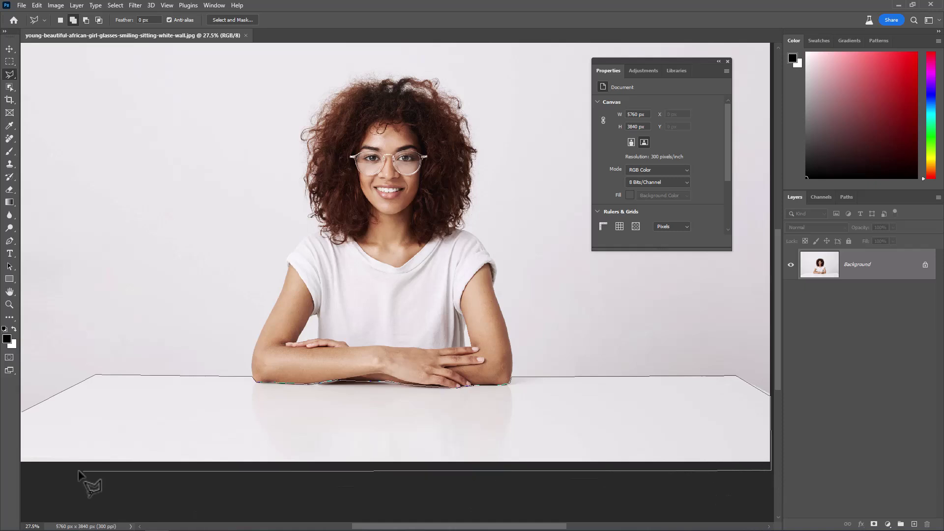
pyautogui.doubleClick(23, 471)
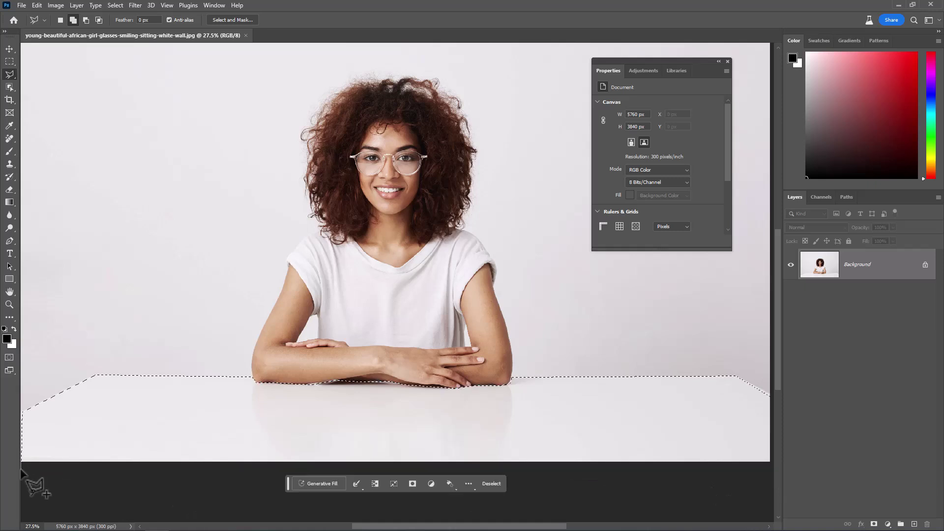
# Step: Generate 'table and foods' into the tabletop selection with Generative Fill
pyautogui.click(310, 487)
pyautogui.moveTo(282, 485); pyautogui.dragTo(305, 350)
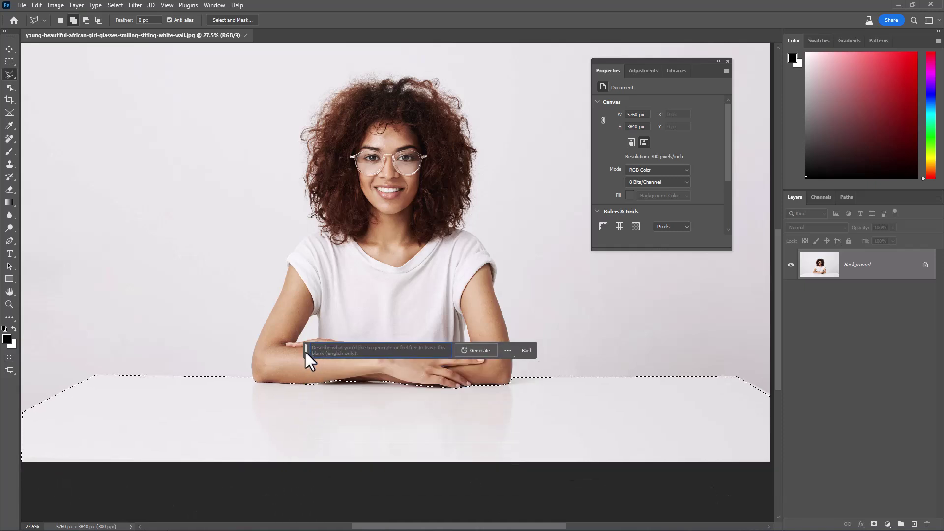
pyautogui.write('table a')
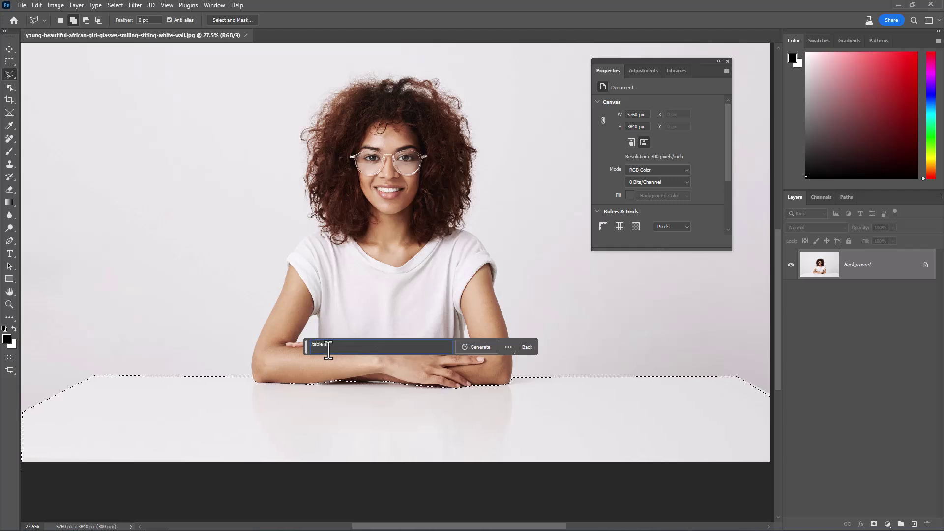
pyautogui.write('nd foods')
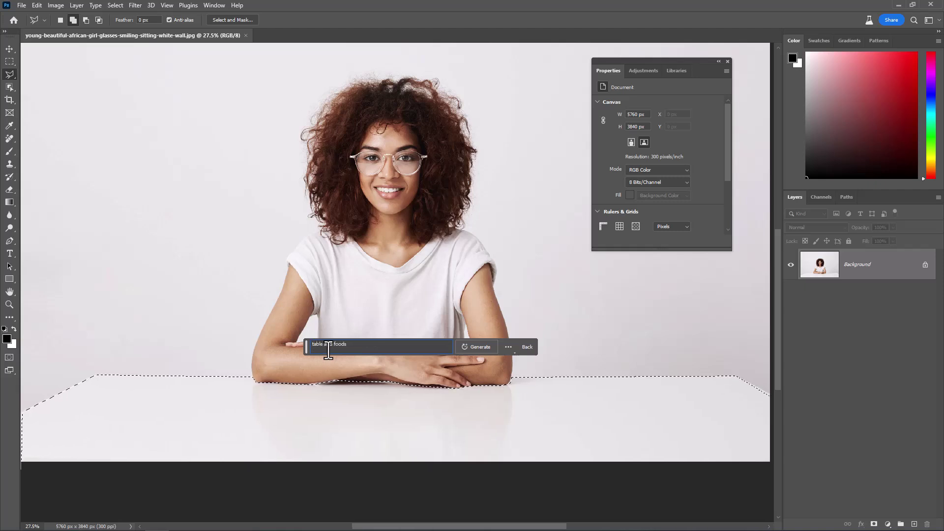
pyautogui.click(470, 346)
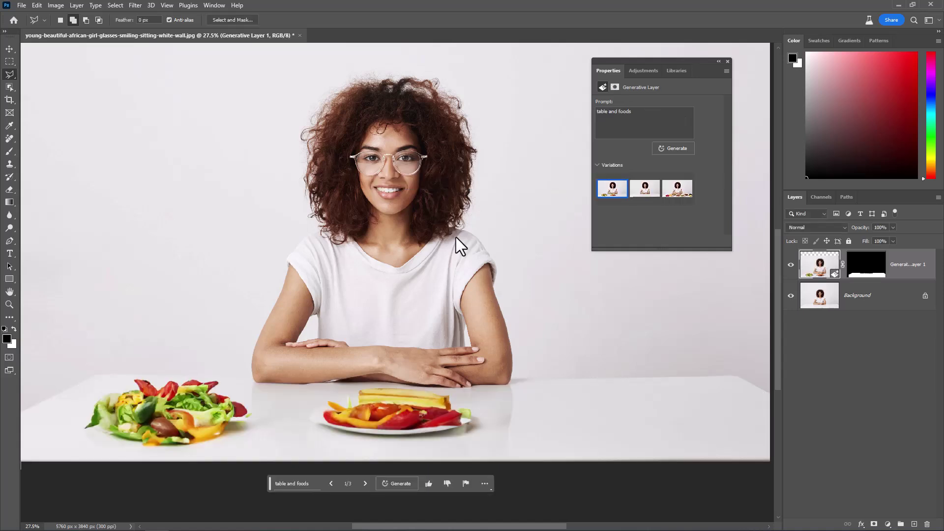
# Step: Step to the third food variation (3/3) and zoom to review it
pyautogui.click(364, 484)
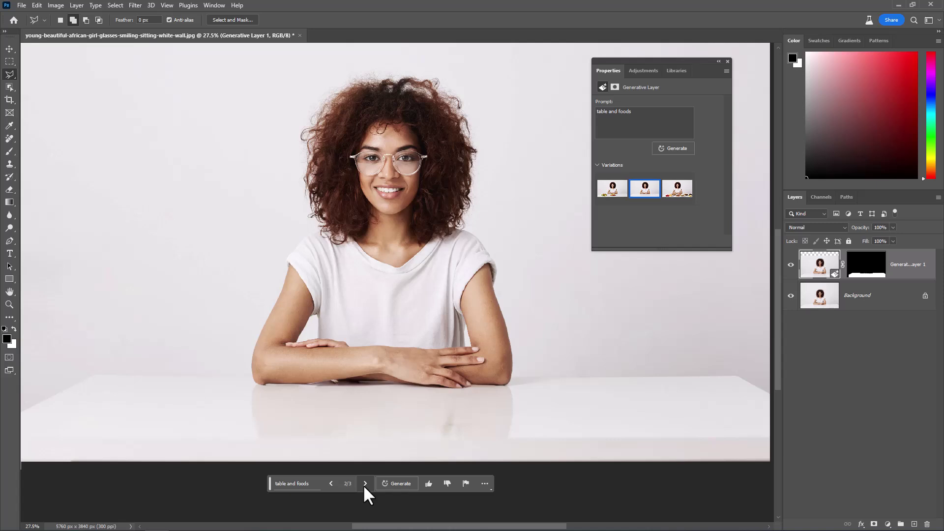
pyautogui.click(365, 485)
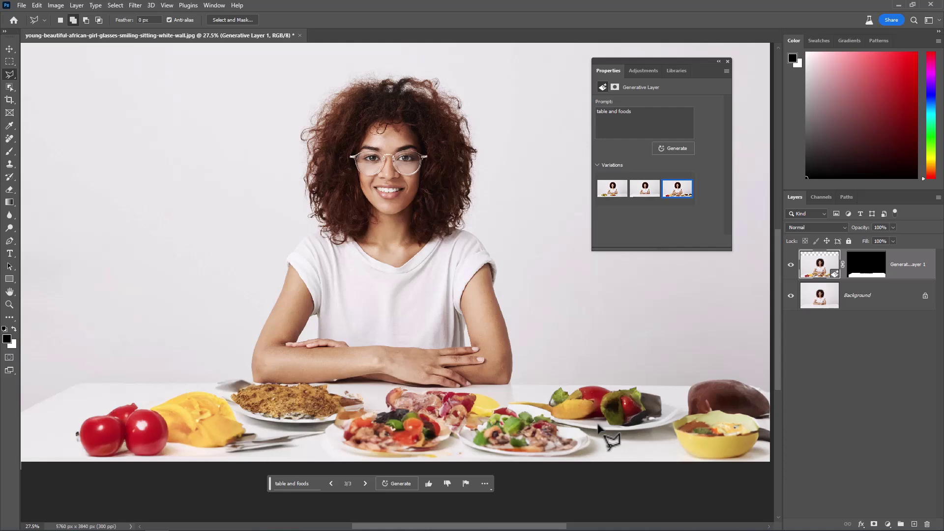
pyautogui.scroll(3, 407, 408)
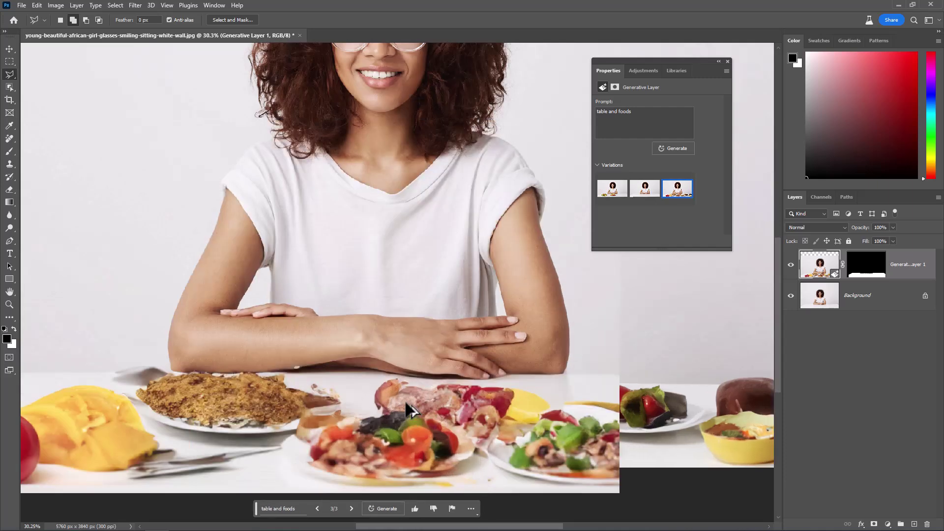
pyautogui.scroll(1, 406, 404)
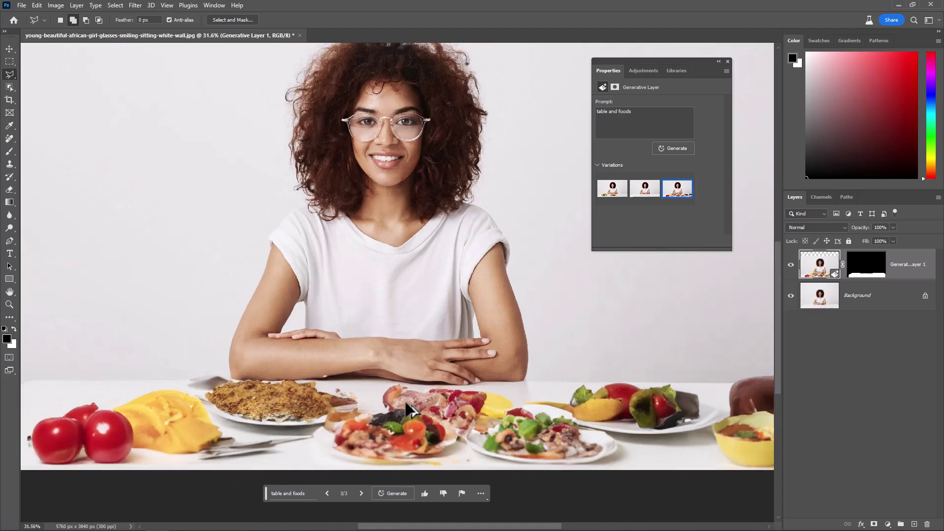
pyautogui.scroll(1, 427, 345)
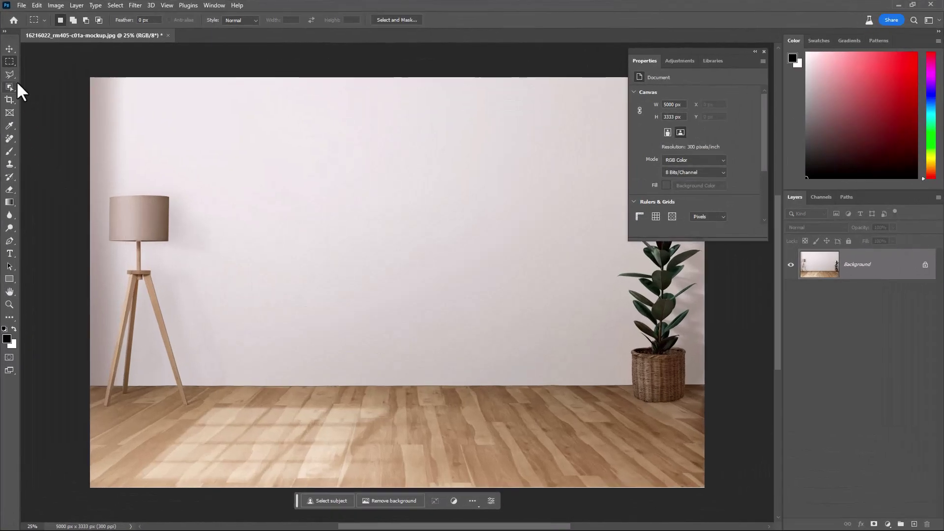
# Step: Draw a rectangular marquee between the lamp and plant and generate a 'sofa' there
pyautogui.rightClick(13, 59)
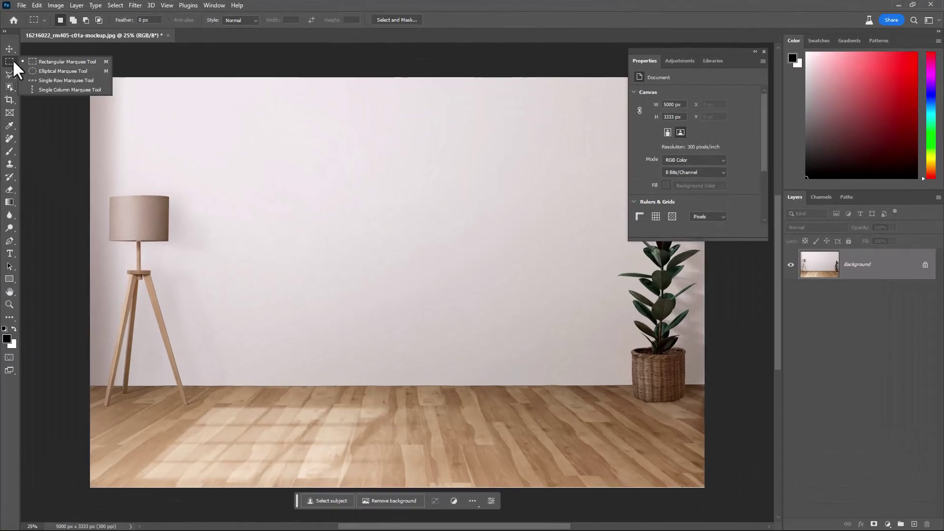
pyautogui.click(31, 61)
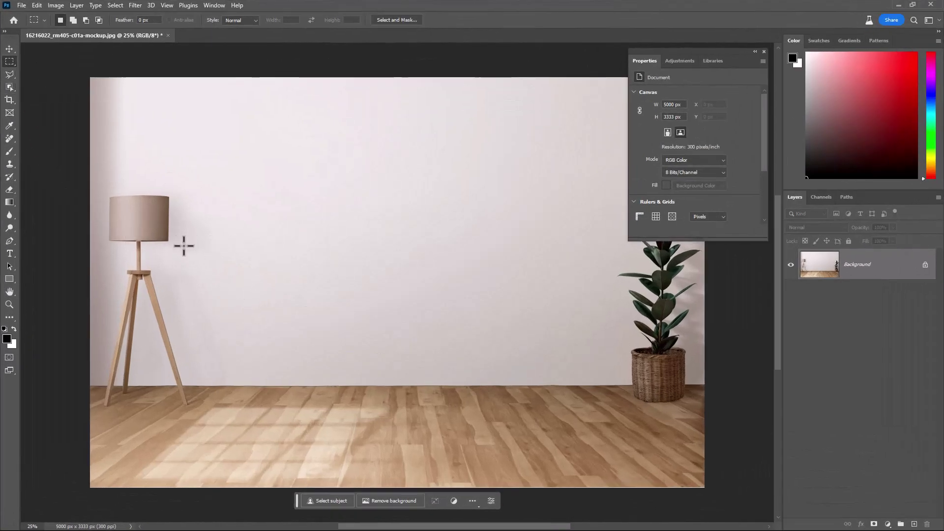
pyautogui.moveTo(179, 252); pyautogui.dragTo(625, 453)
pyautogui.click(344, 466)
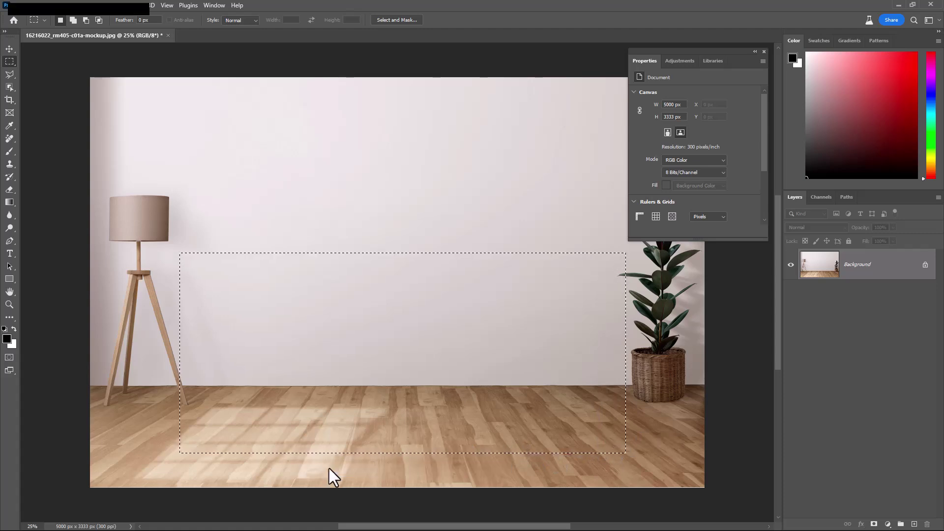
pyautogui.write('sofa')
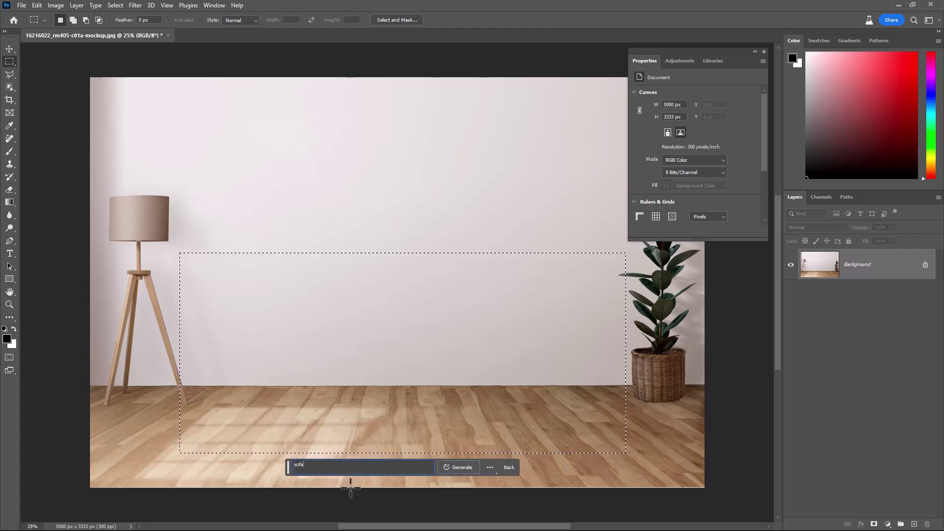
pyautogui.click(465, 466)
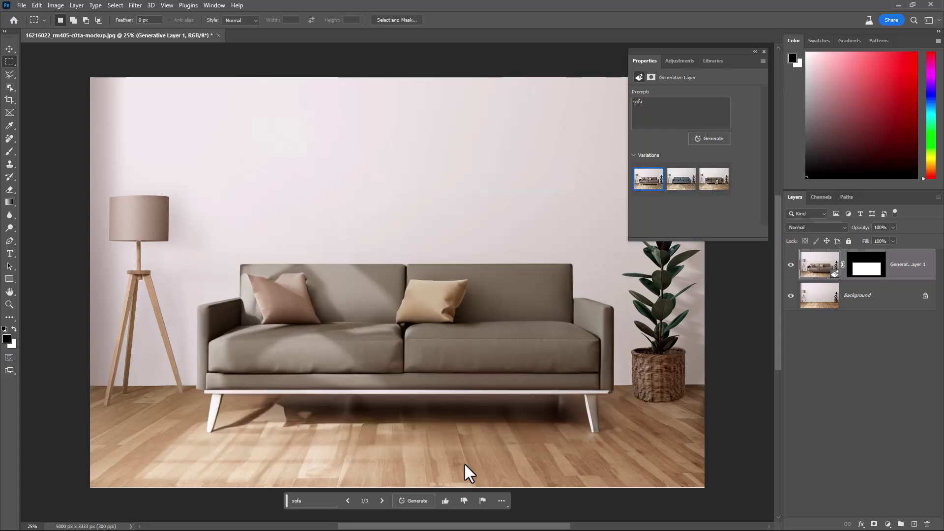
# Step: Preview the blue and throw-blanket sofas, then keep the grey sofa with pillows (1/3)
pyautogui.click(683, 189)
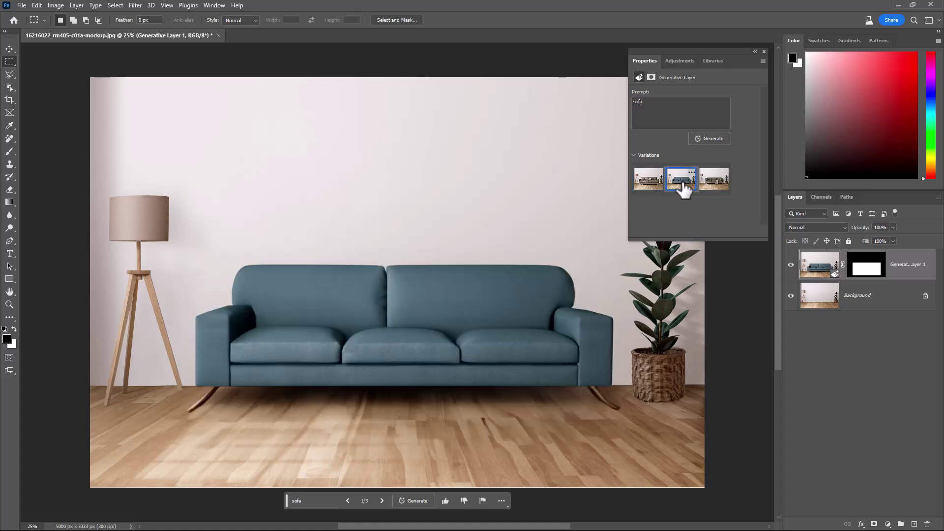
pyautogui.click(709, 191)
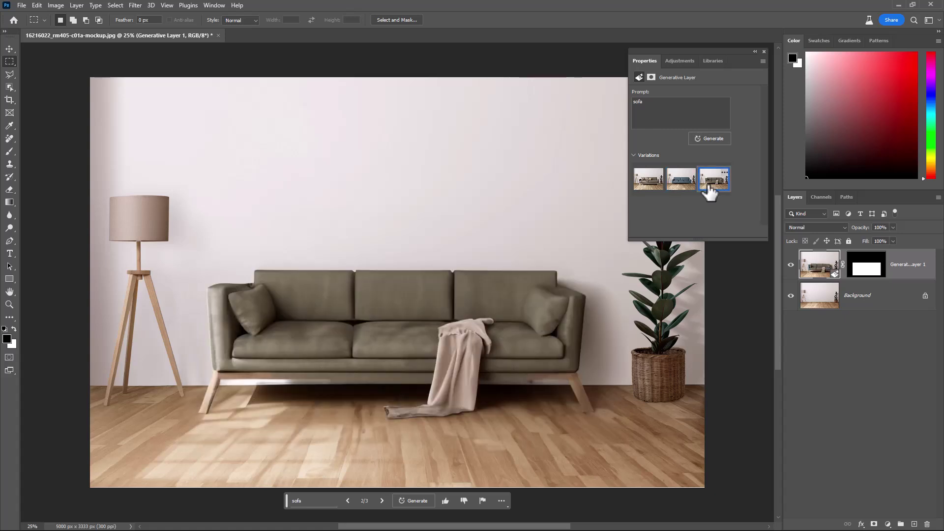
pyautogui.click(650, 185)
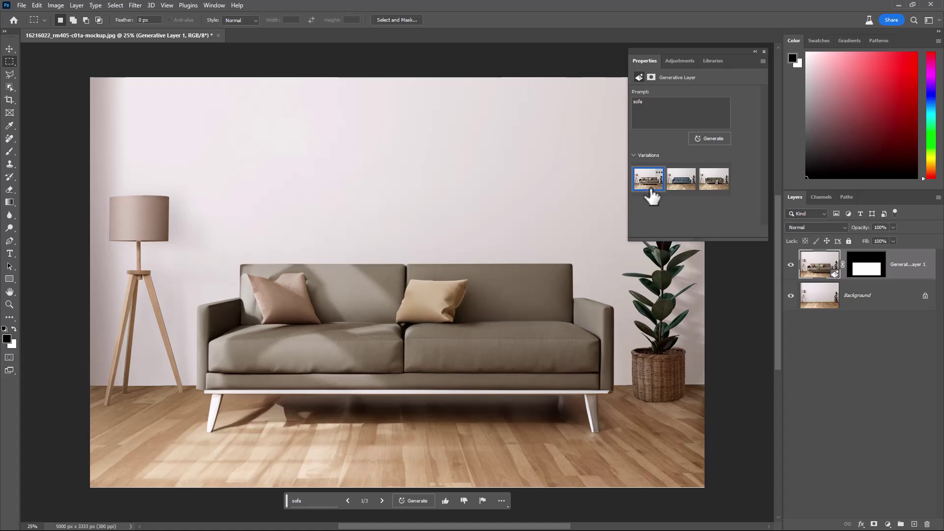
pyautogui.scroll(3, 413, 358)
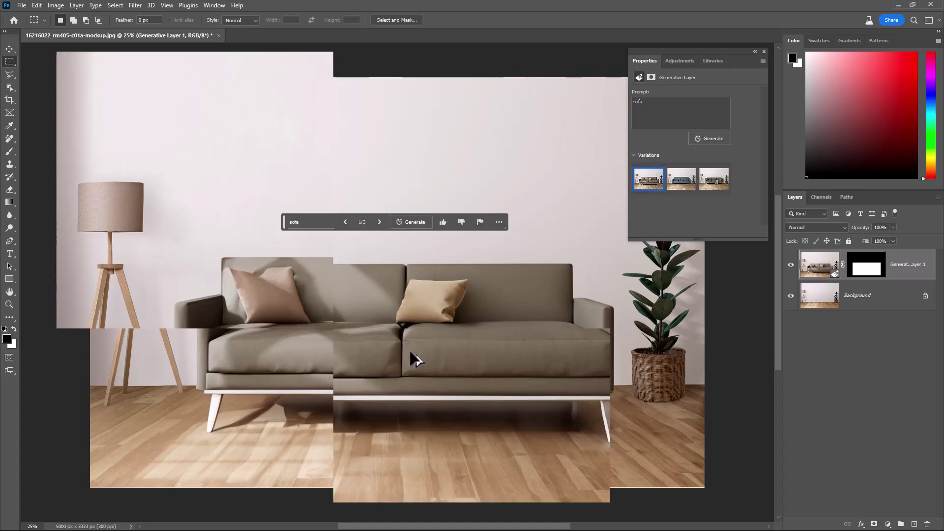
pyautogui.scroll(-3, 411, 353)
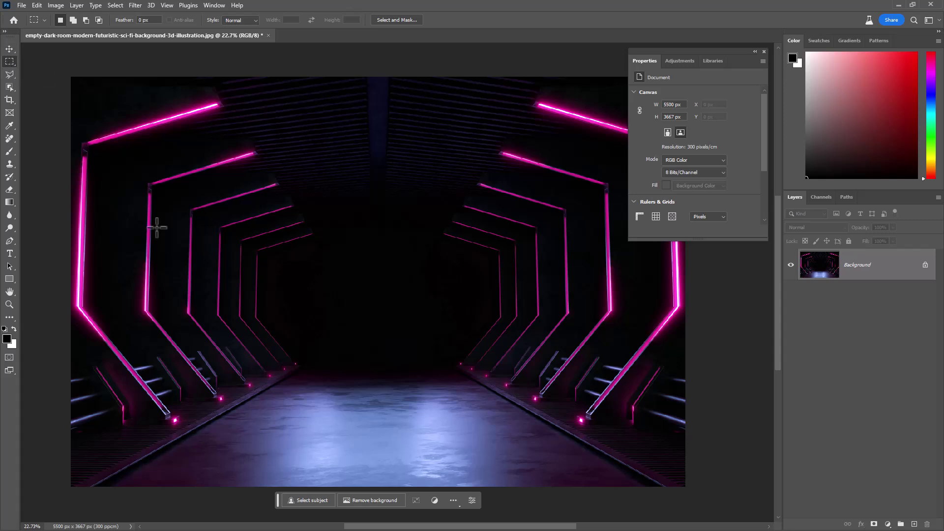
# Step: Marquee the corridor floor and generate a 'car' there with Generative Fill
pyautogui.moveTo(218, 298); pyautogui.dragTo(499, 456)
pyautogui.click(300, 483)
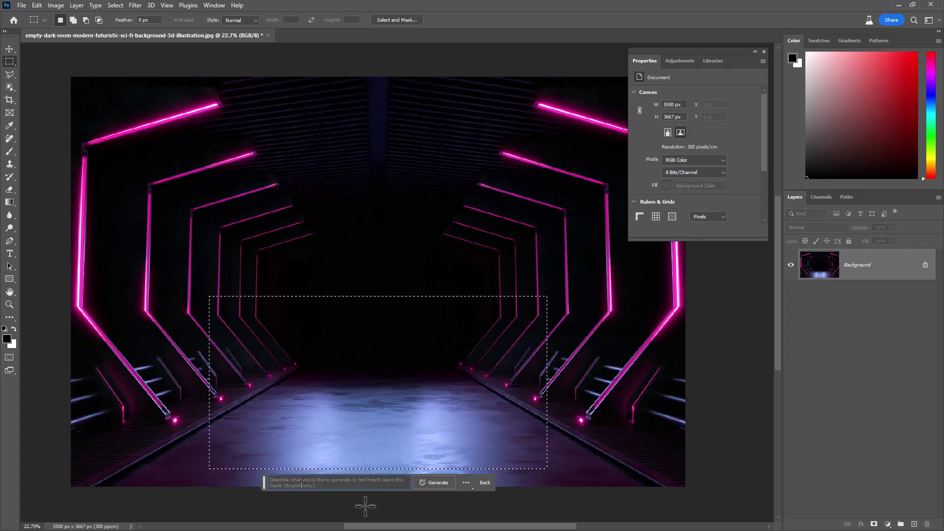
pyautogui.write('car')
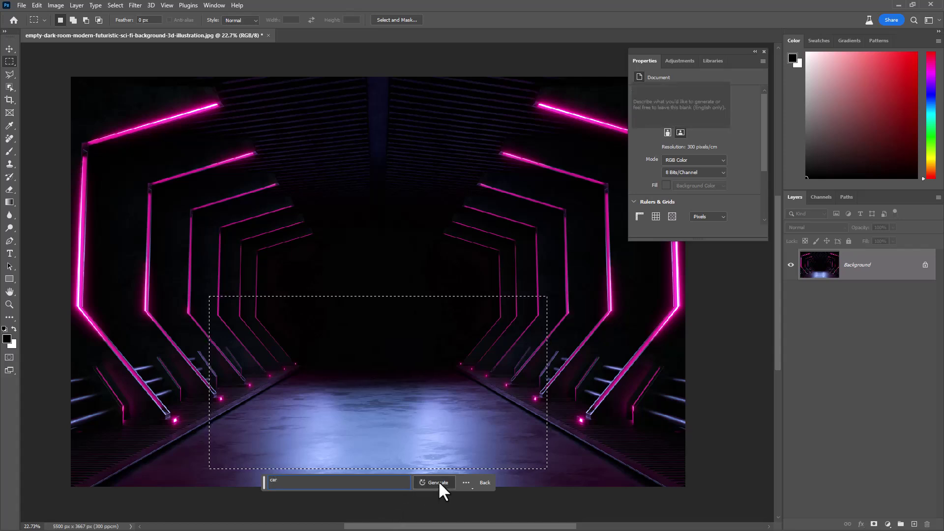
pyautogui.click(438, 482)
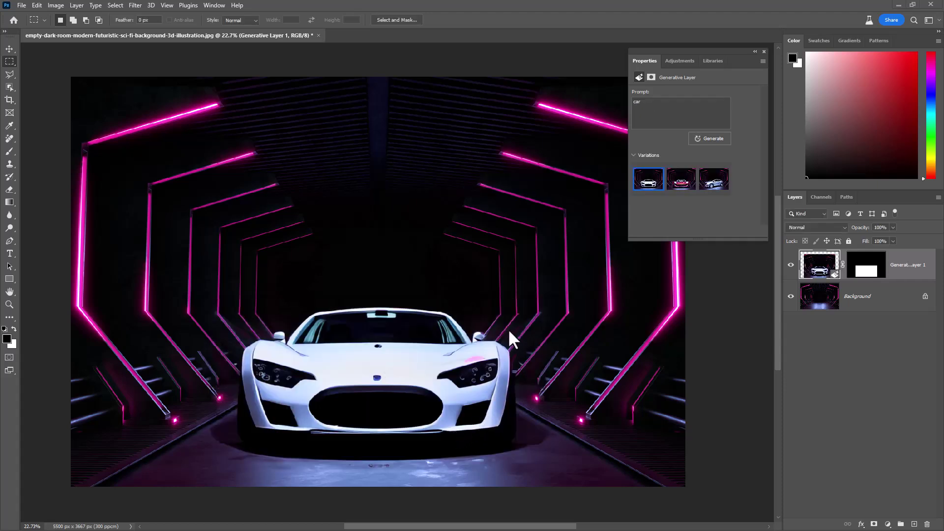
# Step: Preview the red, silver and white car variations and settle on the red sports car (2/3)
pyautogui.click(681, 181)
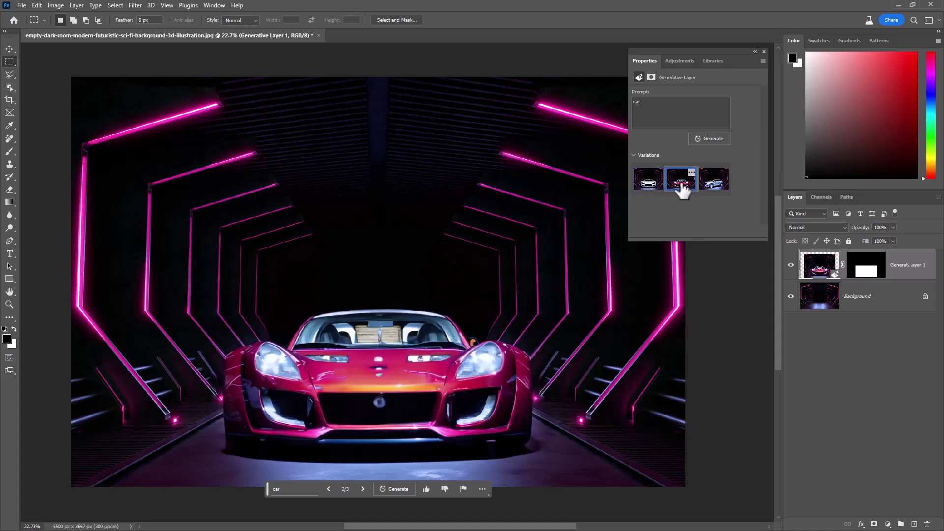
pyautogui.click(718, 187)
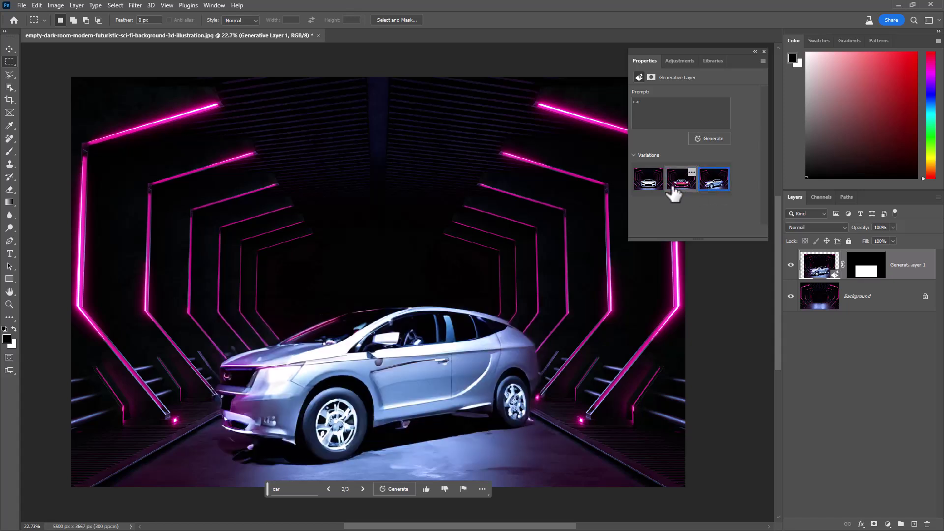
pyautogui.click(649, 182)
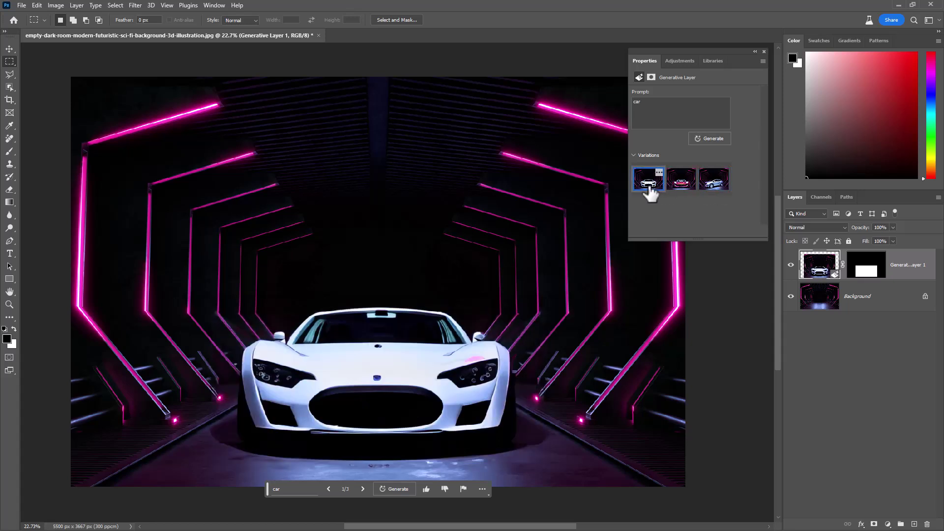
pyautogui.click(679, 183)
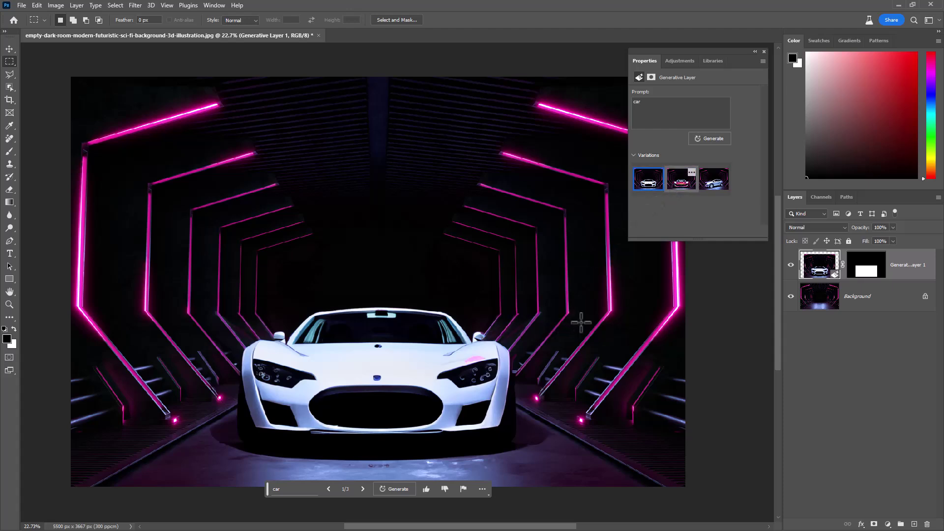
pyautogui.scroll(3, 352, 400)
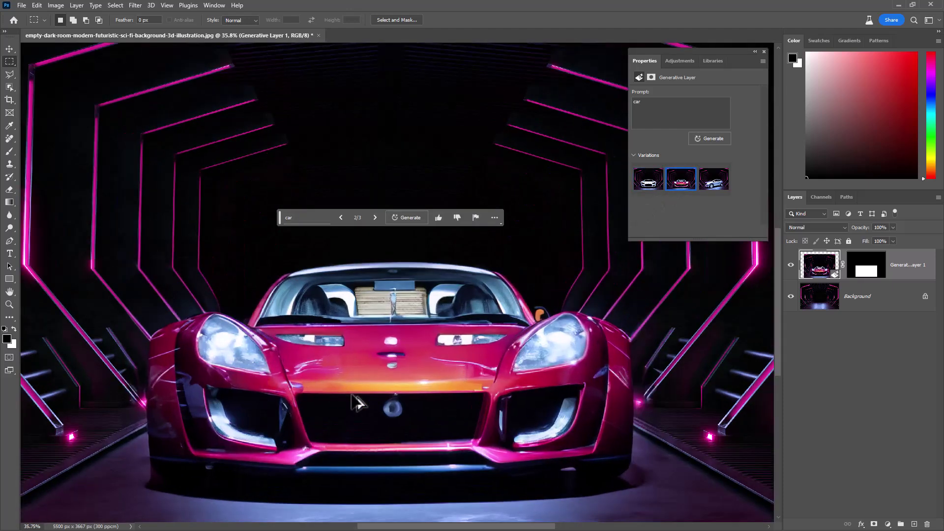
pyautogui.scroll(-3, 353, 401)
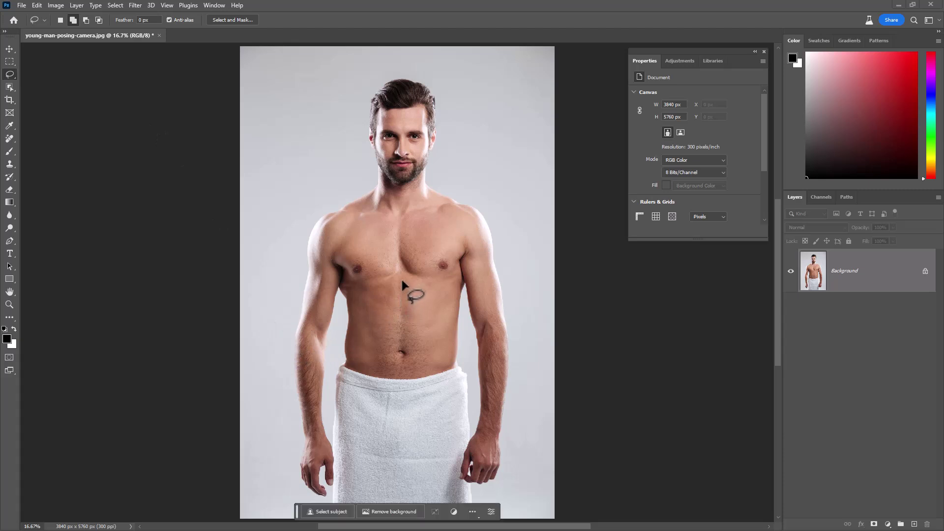
# Step: Lasso the man's stomach and generate 'six pack body' abs with Generative Fill
pyautogui.moveTo(398, 280); pyautogui.dragTo(360, 295)
pyautogui.moveTo(352, 353)
pyautogui.mouseDown()
pyautogui.moveTo(363, 368)
pyautogui.moveTo(429, 370)
pyautogui.moveTo(448, 329)
pyautogui.moveTo(447, 294)
pyautogui.moveTo(398, 281)
pyautogui.mouseUp()
pyautogui.click(329, 384)
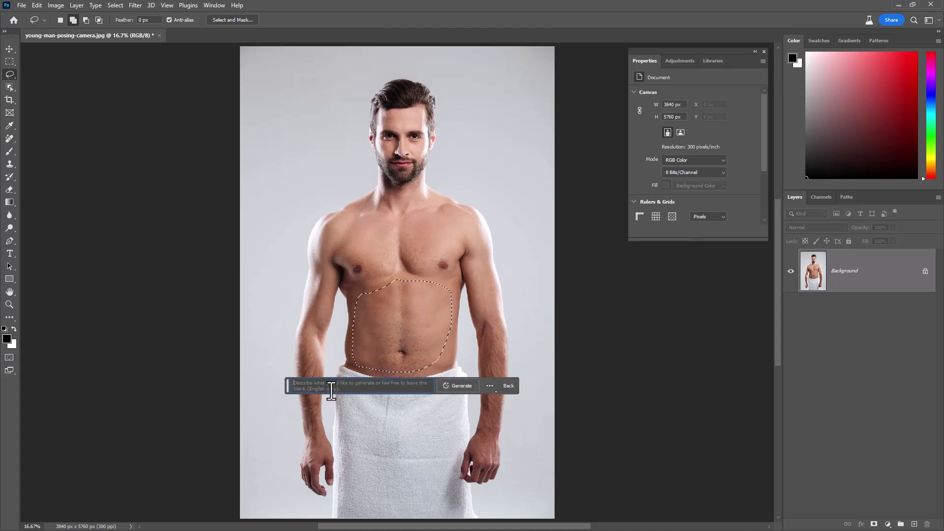
pyautogui.write('siz')
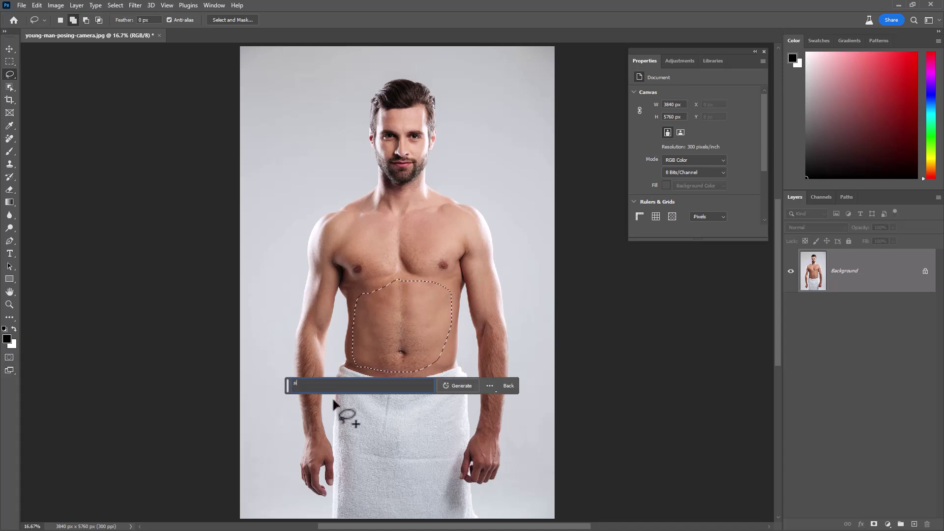
pyautogui.press('BackSpace')
pyautogui.write('x pack body')
pyautogui.click(449, 385)
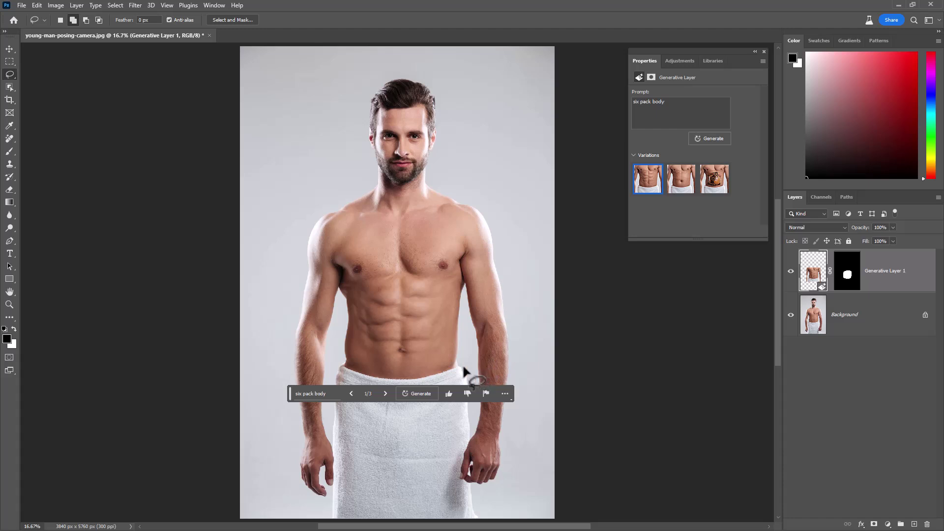
pyautogui.click(384, 393)
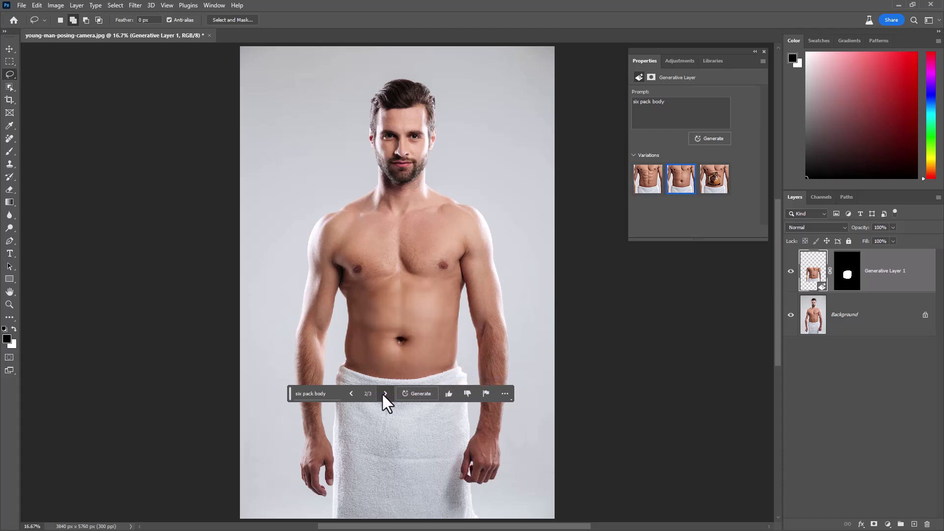
pyautogui.click(385, 393)
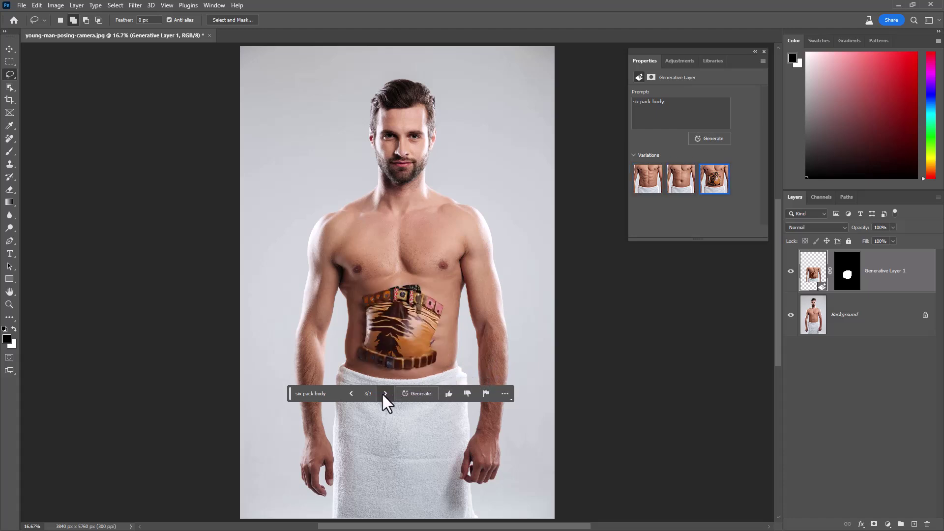
pyautogui.click(385, 393)
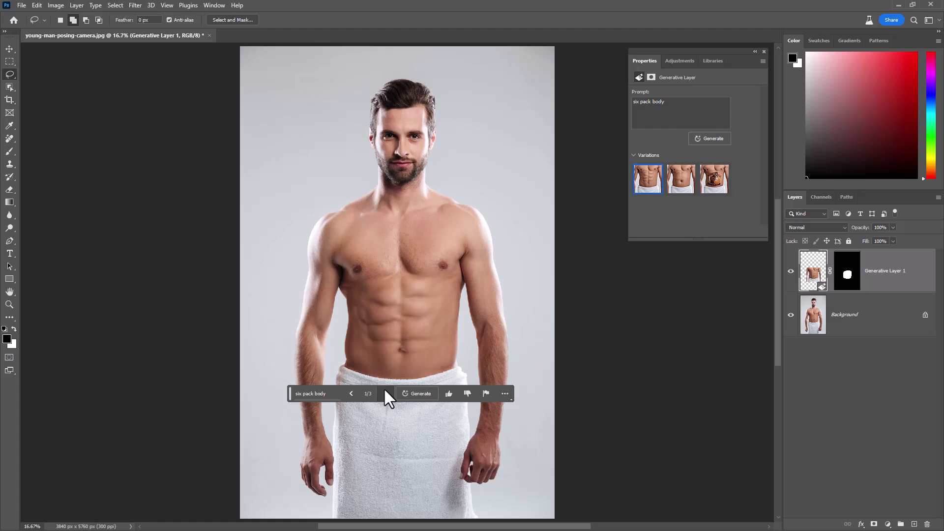
pyautogui.scroll(3, 401, 321)
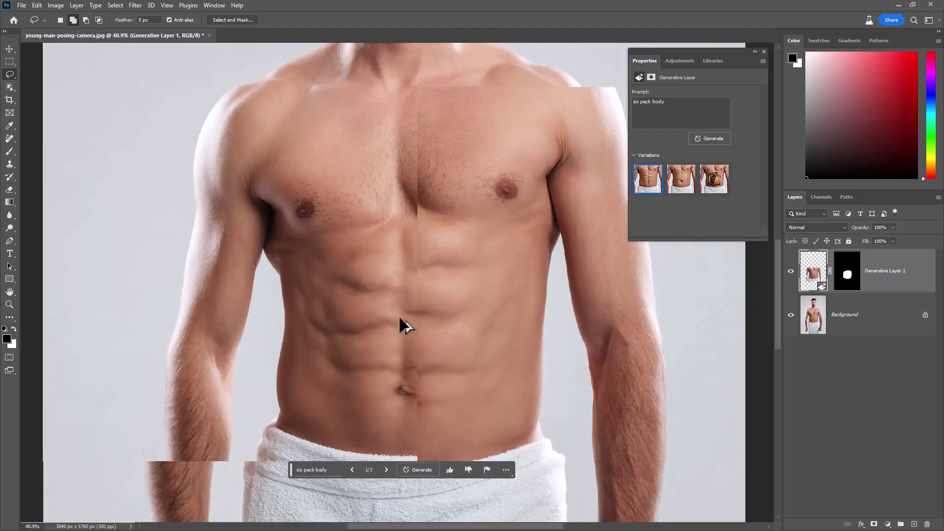
pyautogui.scroll(-2, 401, 321)
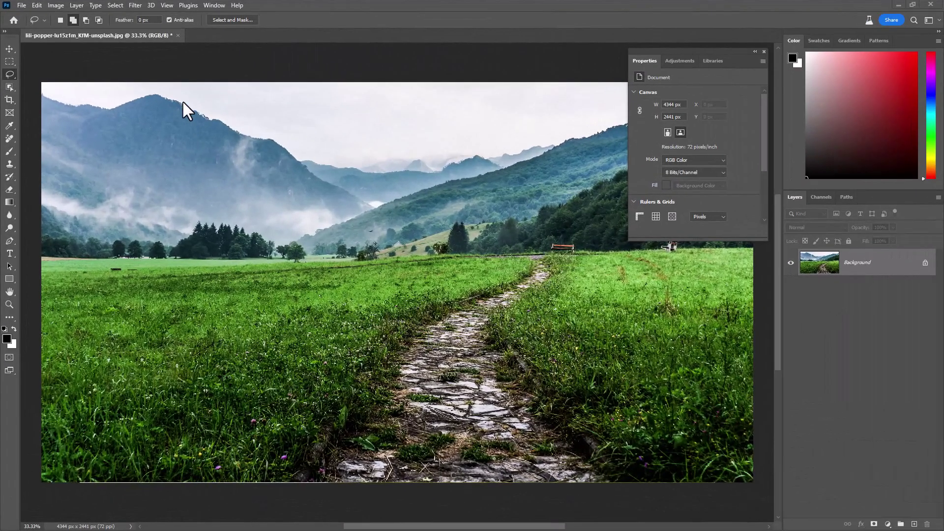
# Step: Select the lower meadow below the stone path with the Polygonal Lasso
pyautogui.click(8, 72)
pyautogui.rightClick(10, 75)
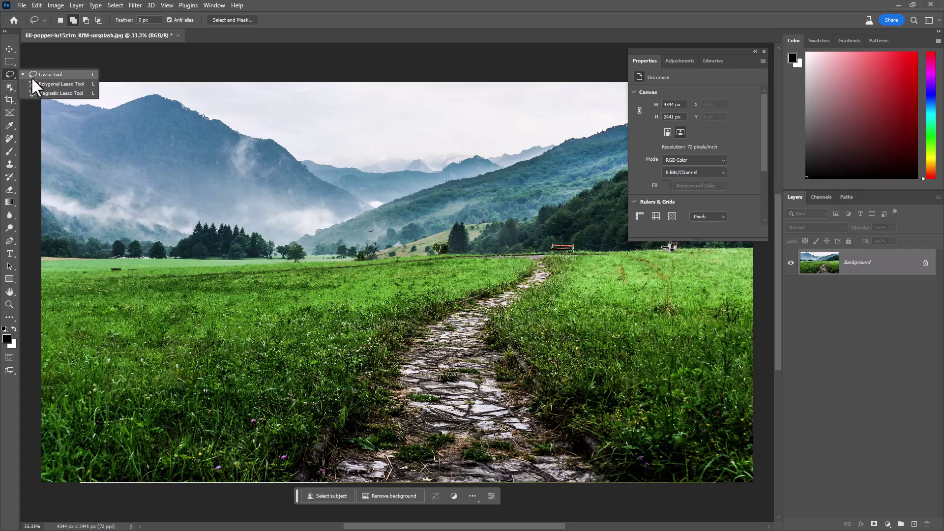
pyautogui.click(79, 84)
pyautogui.click(761, 257)
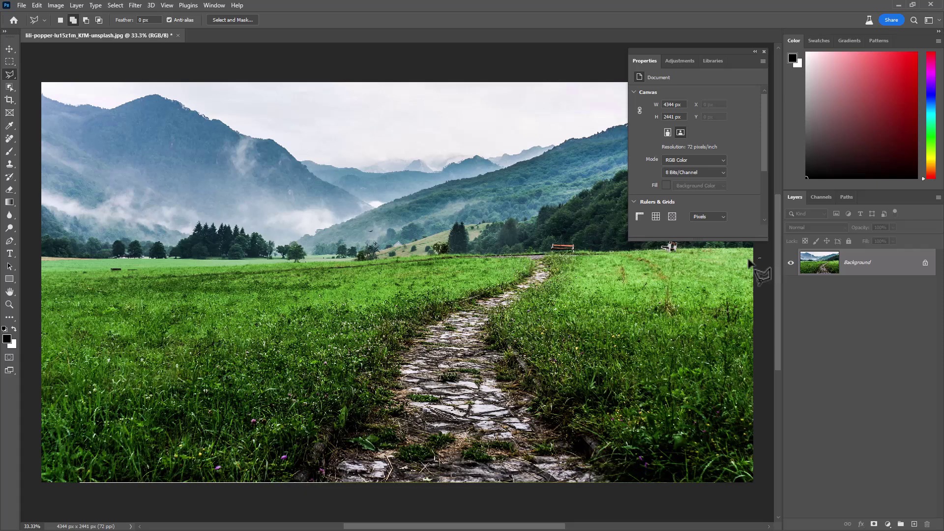
pyautogui.click(443, 315)
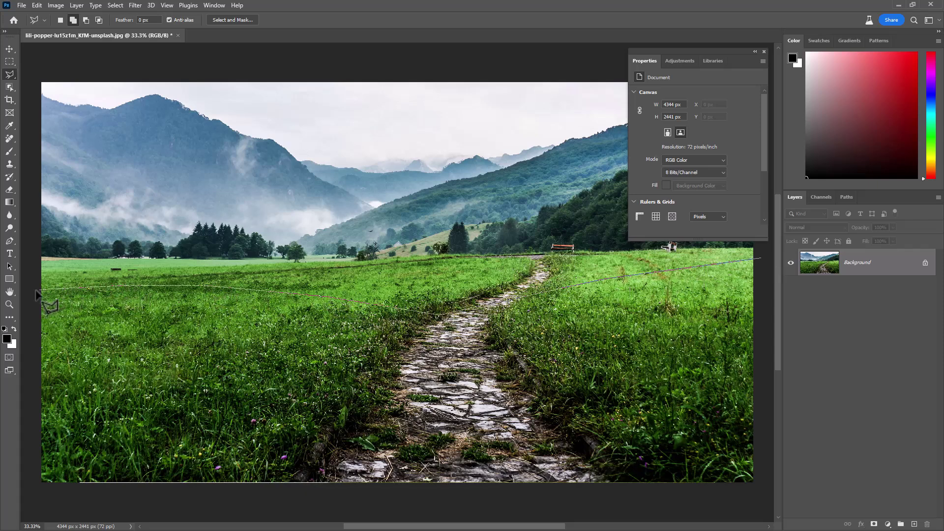
pyautogui.click(30, 290)
pyautogui.click(35, 502)
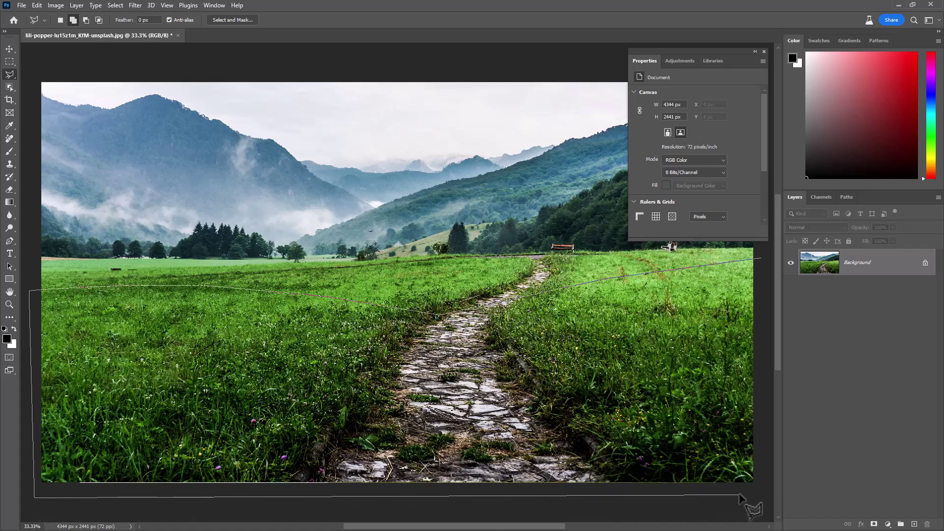
pyautogui.doubleClick(759, 497)
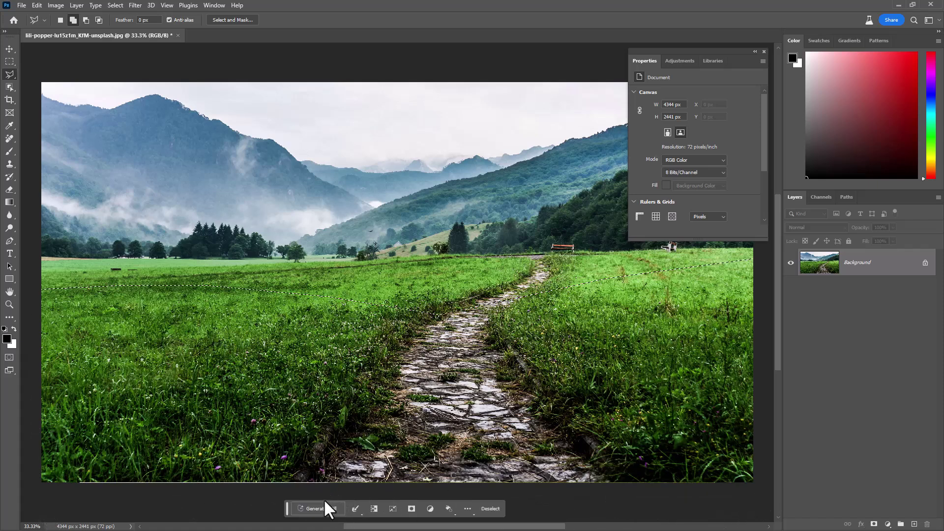
# Step: Generate a 'Lake' in the selected meadow with Generative Fill
pyautogui.click(301, 506)
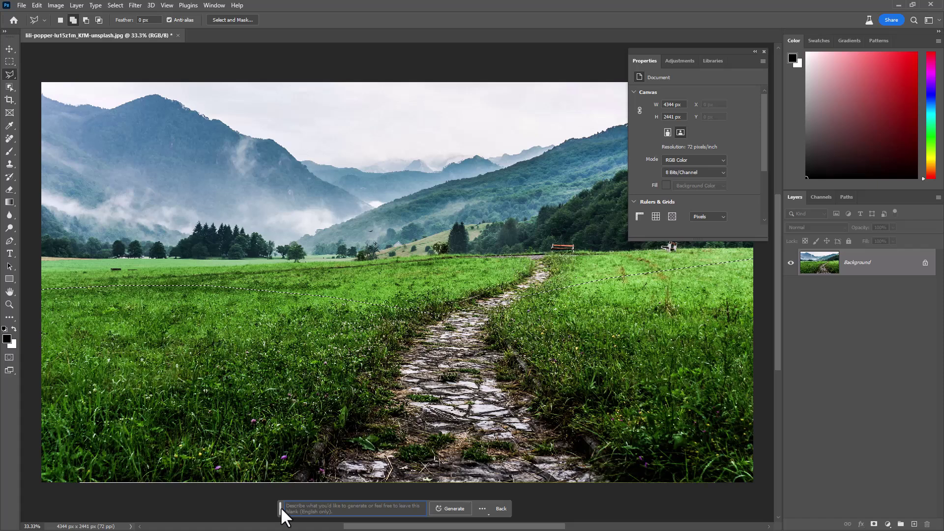
pyautogui.write('Lake')
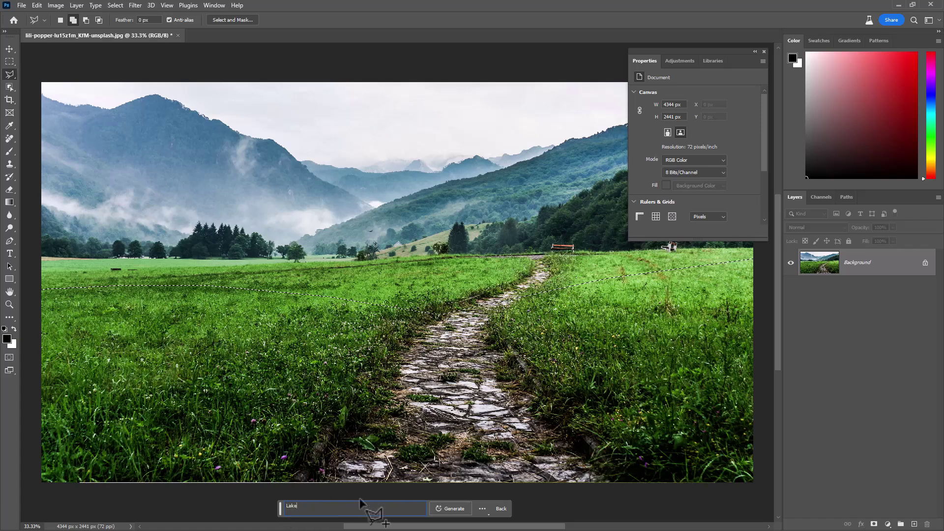
pyautogui.click(452, 507)
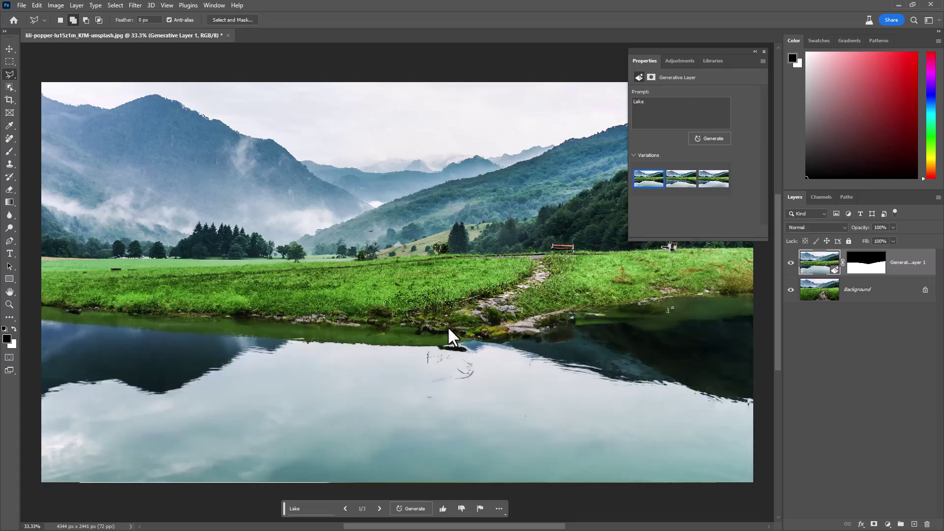
# Step: Cycle through lake variations 2/3 and 3/3, then return to variation 1/3 with the stone path
pyautogui.click(379, 508)
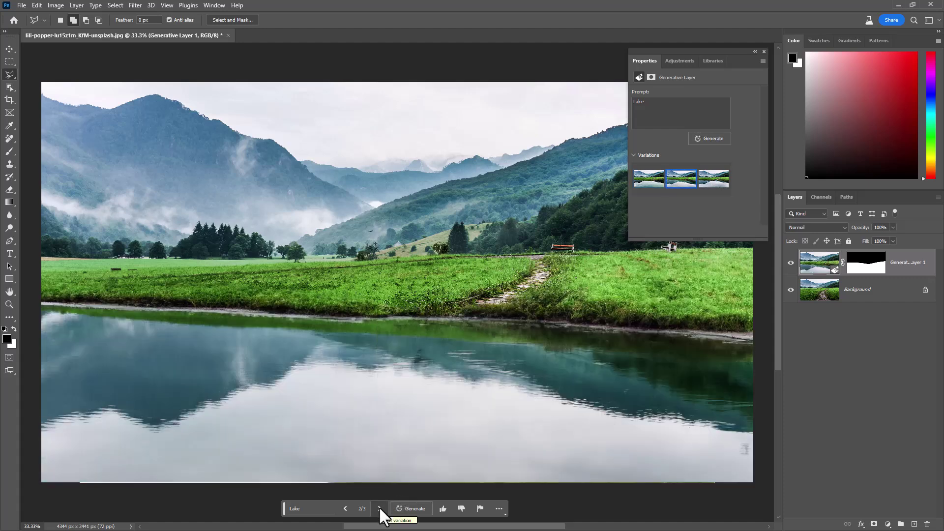
pyautogui.click(379, 509)
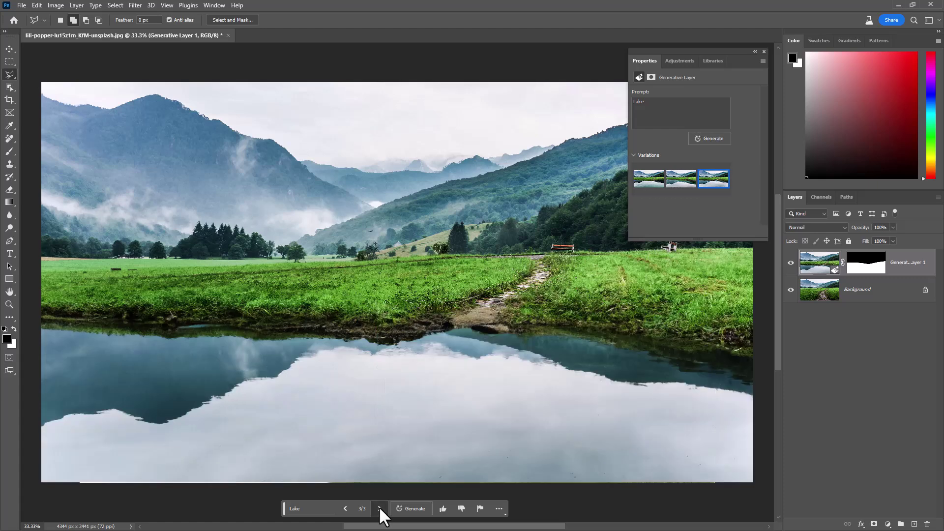
pyautogui.click(378, 508)
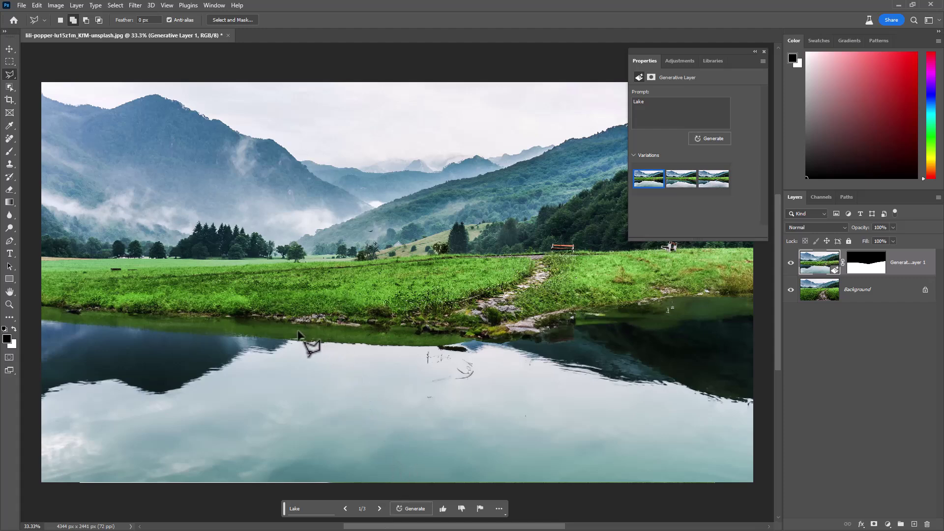
pyautogui.scroll(3, 301, 338)
pyautogui.scroll(-2, 301, 338)
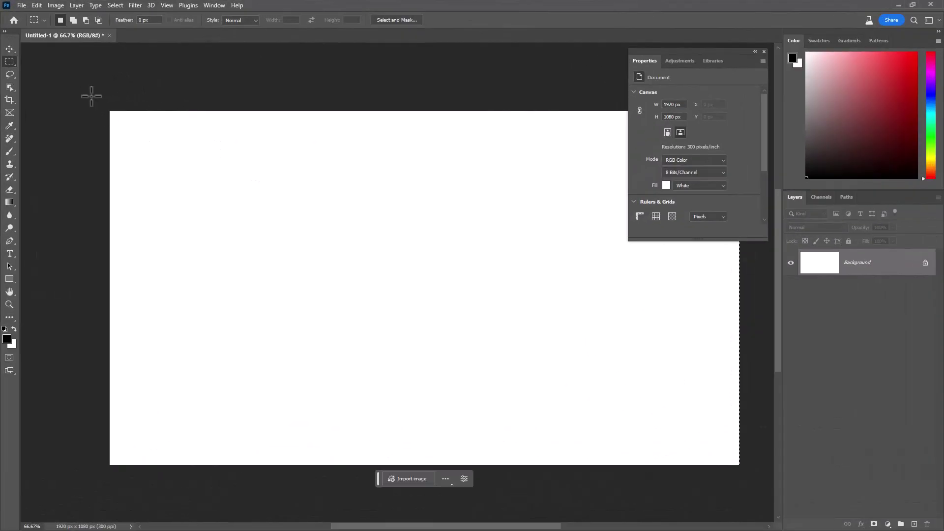
# Step: Marquee-select the whole 1920×1080 canvas and generate 'Panda Eating Pizza' with Generative Fill
pyautogui.moveTo(94, 99); pyautogui.dragTo(723, 492)
pyautogui.moveTo(397, 332); pyautogui.dragTo(423, 337)
pyautogui.click(348, 468)
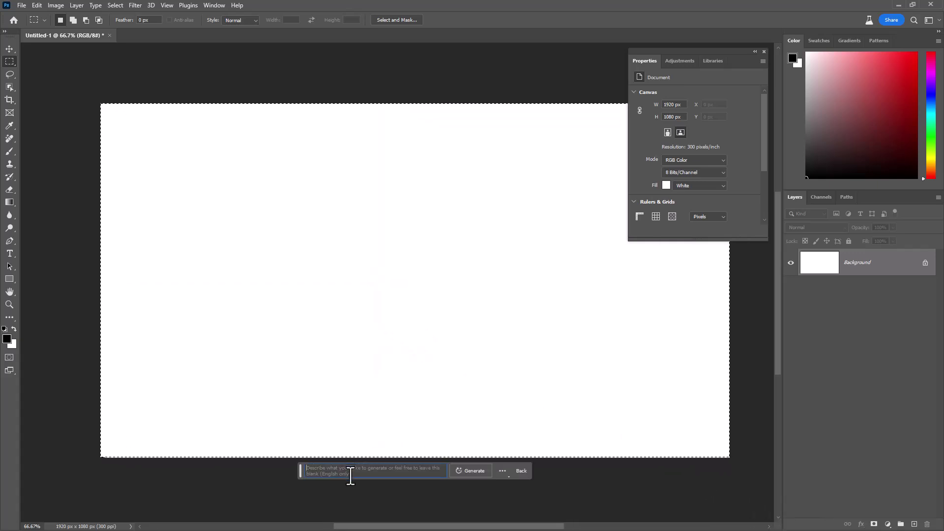
pyautogui.write('Panda Eatin Pi')
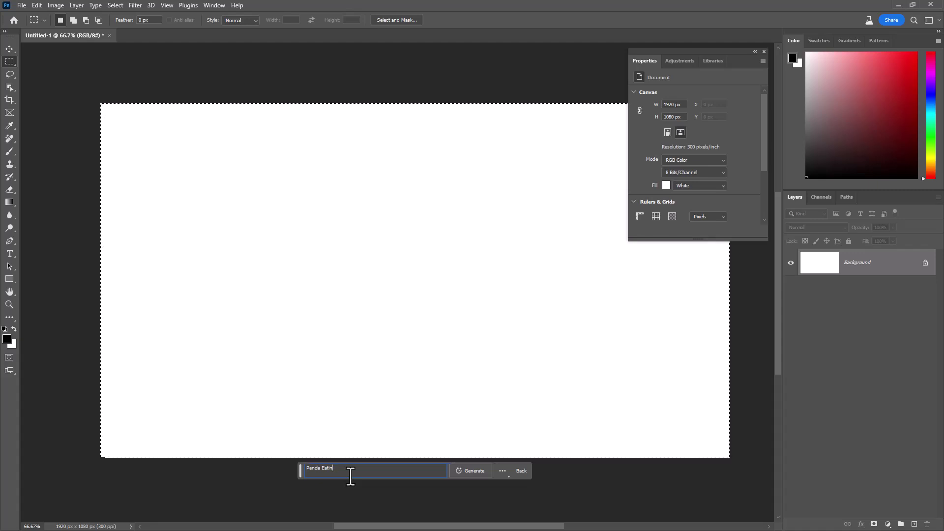
pyautogui.press('BackSpace')
pyautogui.press('BackSpace')
pyautogui.press('BackSpace')
pyautogui.press('BackSpace')
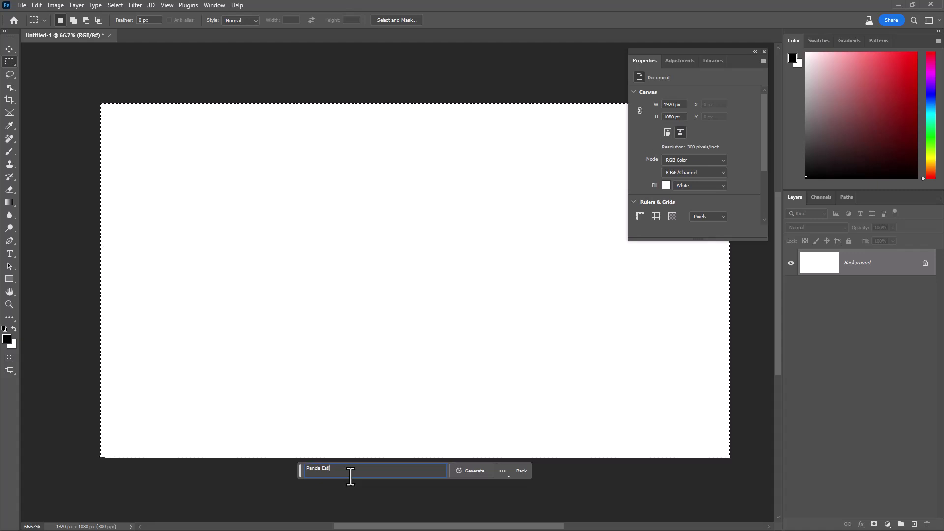
pyautogui.write('ng Pizza')
pyautogui.click(471, 470)
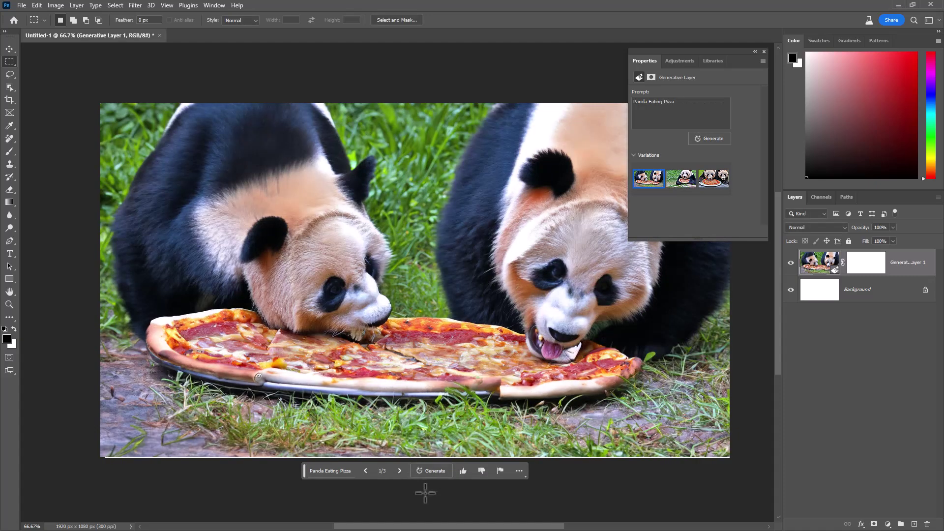
# Step: View panda variations 2/3 and 3/3, settle on 1/3, and fit the image on screen
pyautogui.click(399, 470)
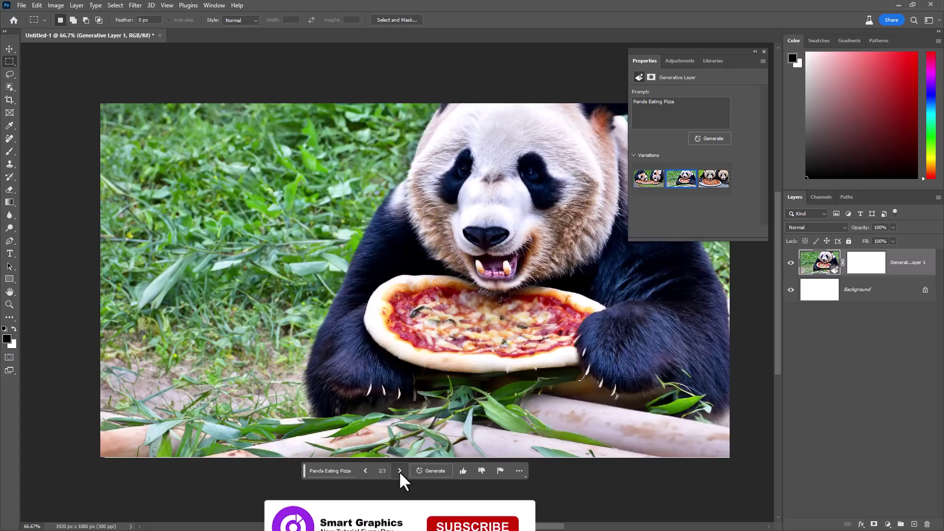
pyautogui.click(399, 471)
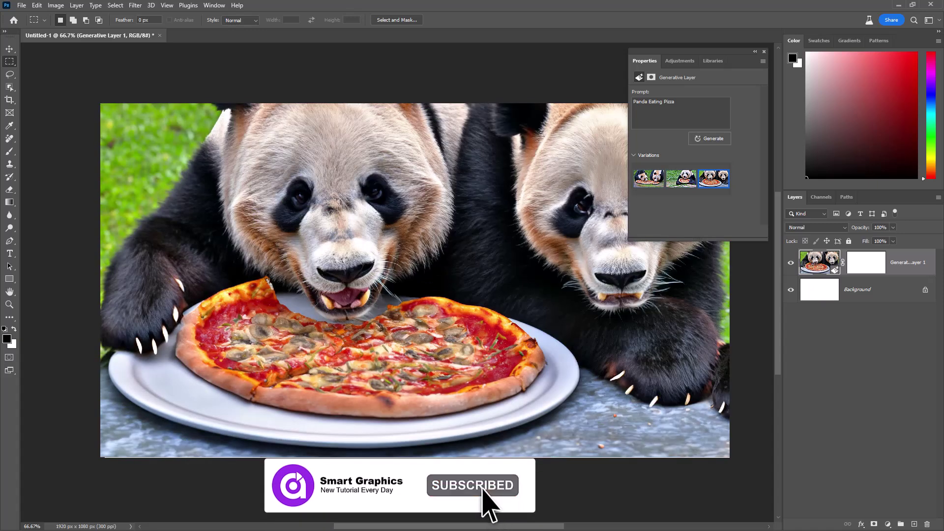
pyautogui.click(399, 470)
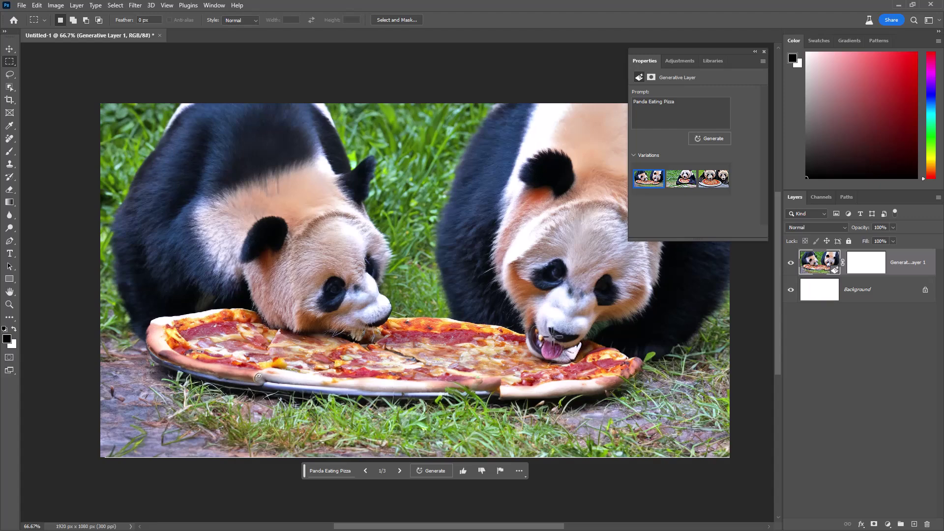
pyautogui.scroll(3, 521, 330)
pyautogui.scroll(-4, 244, 299)
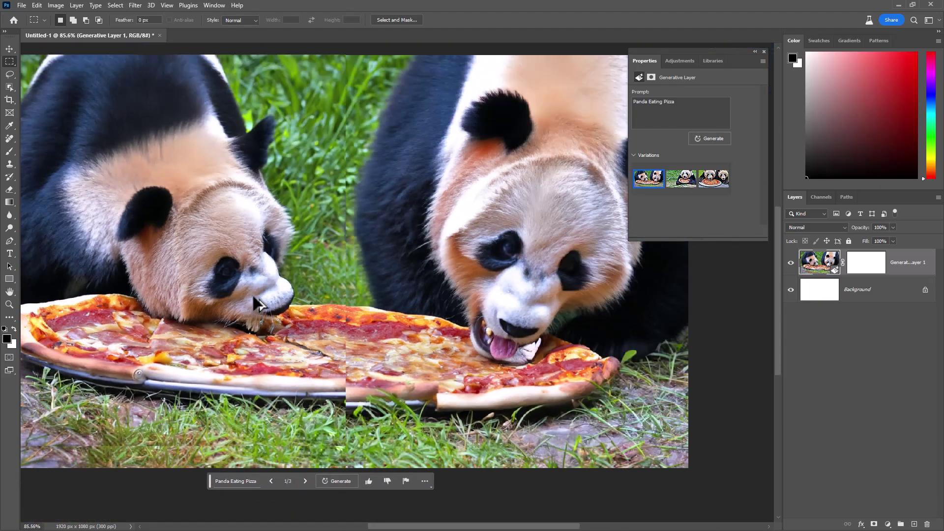
pyautogui.hotkey('ctrl', '0')
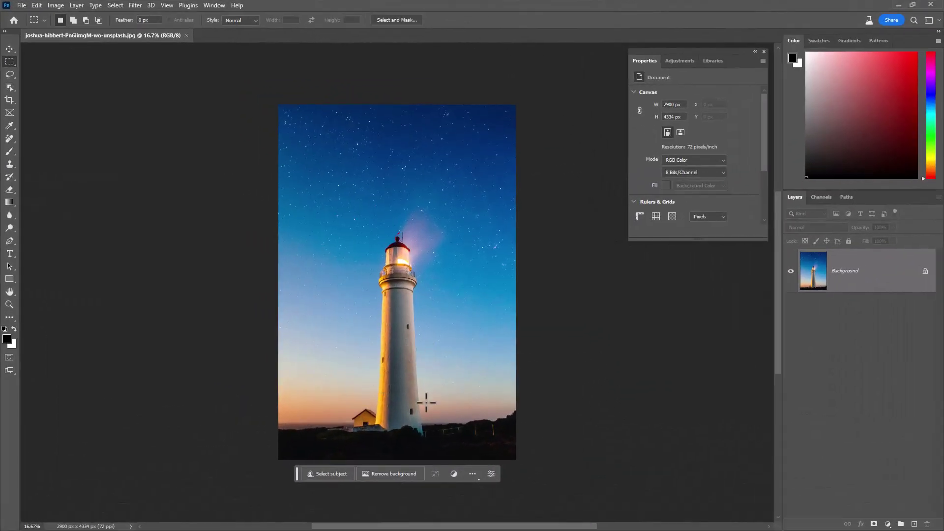
# Step: Crop the lighthouse canvas out to 7070 px wide, then marquee-select the left white margin
pyautogui.click(10, 100)
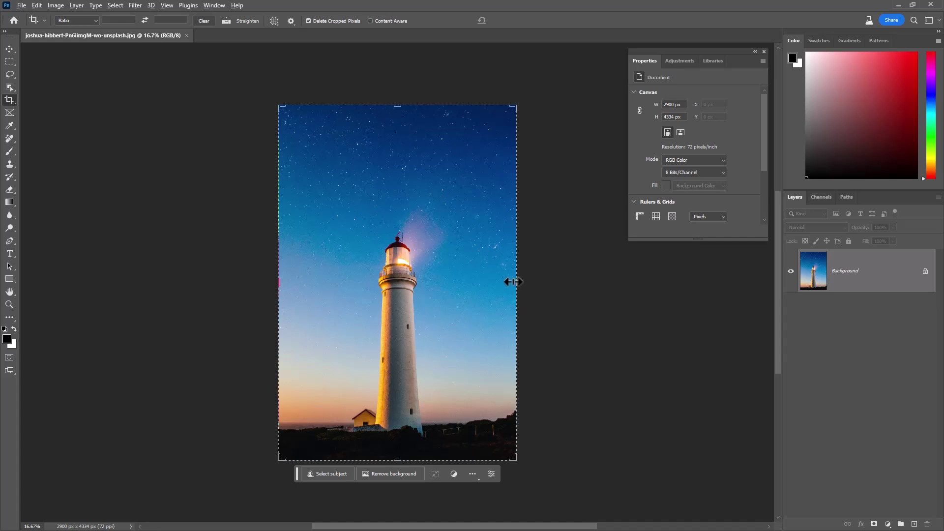
pyautogui.moveTo(514, 282); pyautogui.dragTo(685, 298)
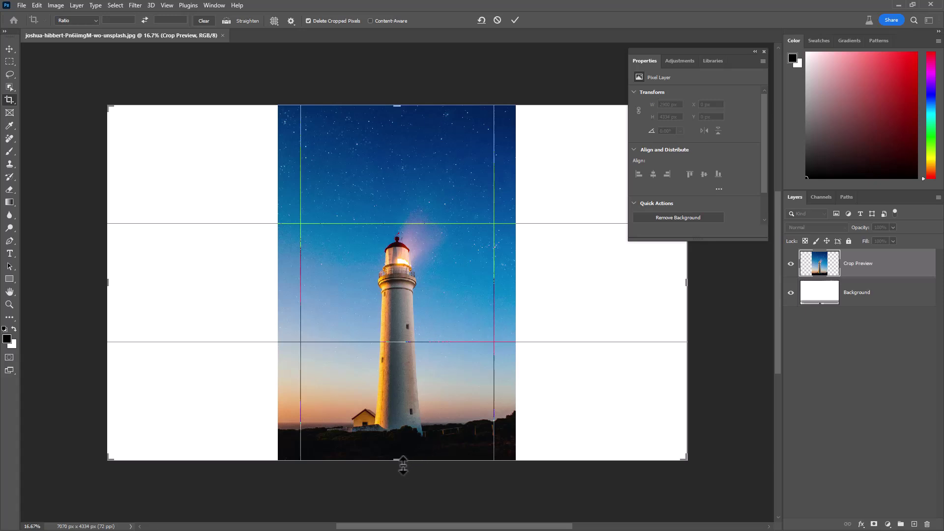
pyautogui.moveTo(399, 465); pyautogui.dragTo(394, 501)
pyautogui.hotkey('ctrl', 'z')
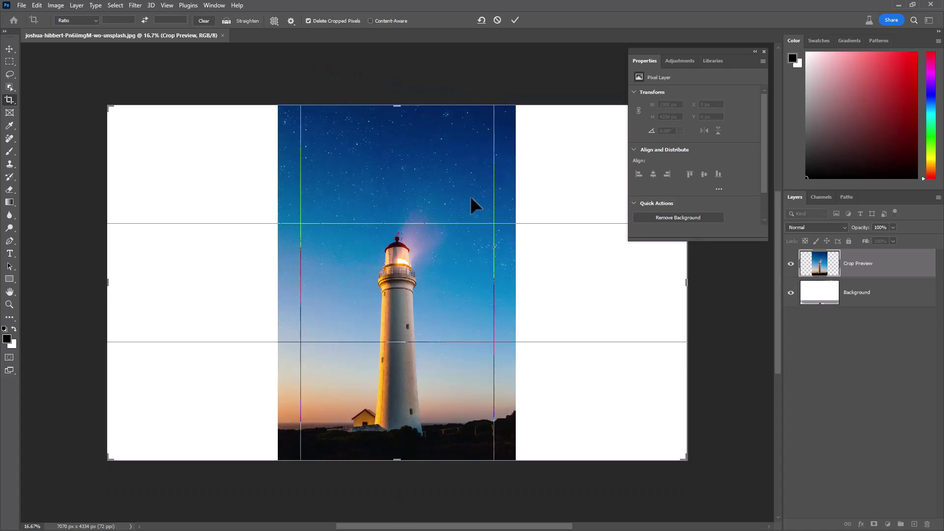
pyautogui.click(515, 20)
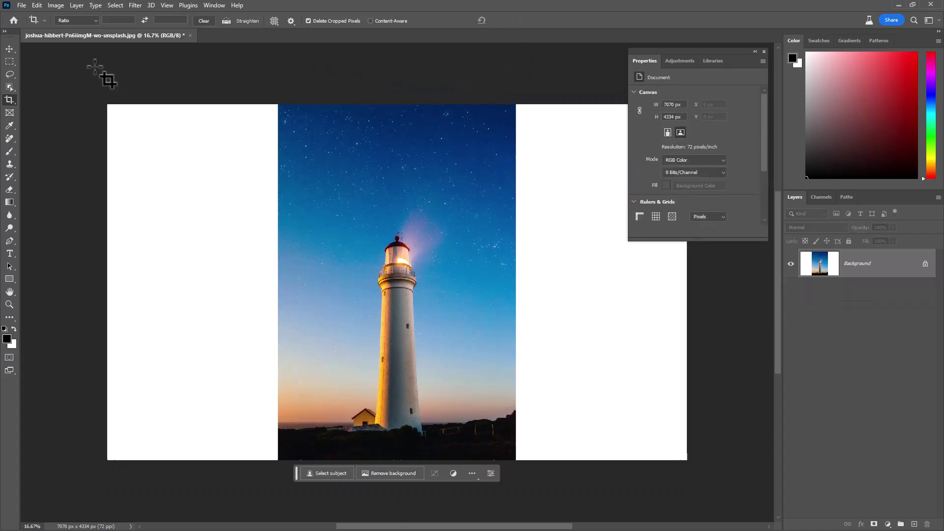
pyautogui.click(9, 61)
pyautogui.moveTo(108, 105); pyautogui.dragTo(286, 493)
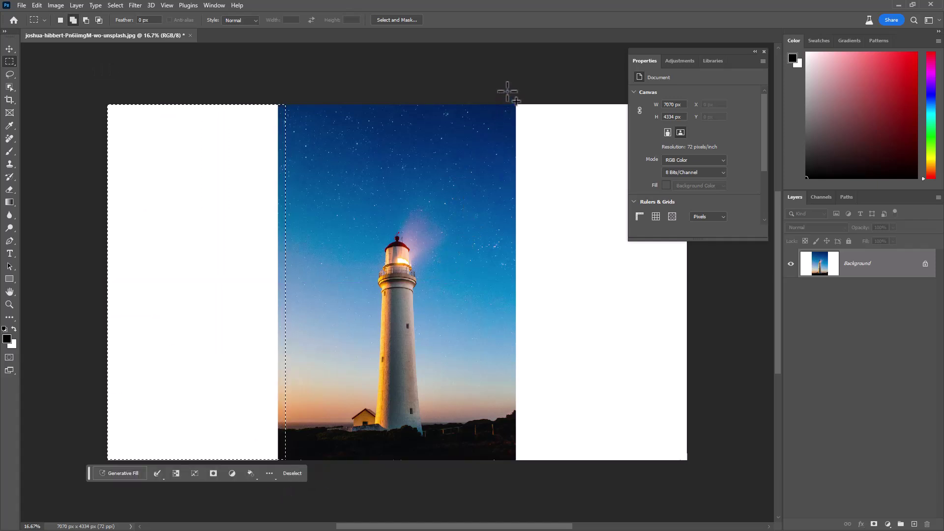
# Step: Add the right margin to the selection, run an empty-prompt Generative Fill, and keep variation 3/3
pyautogui.moveTo(512, 101); pyautogui.dragTo(696, 483)
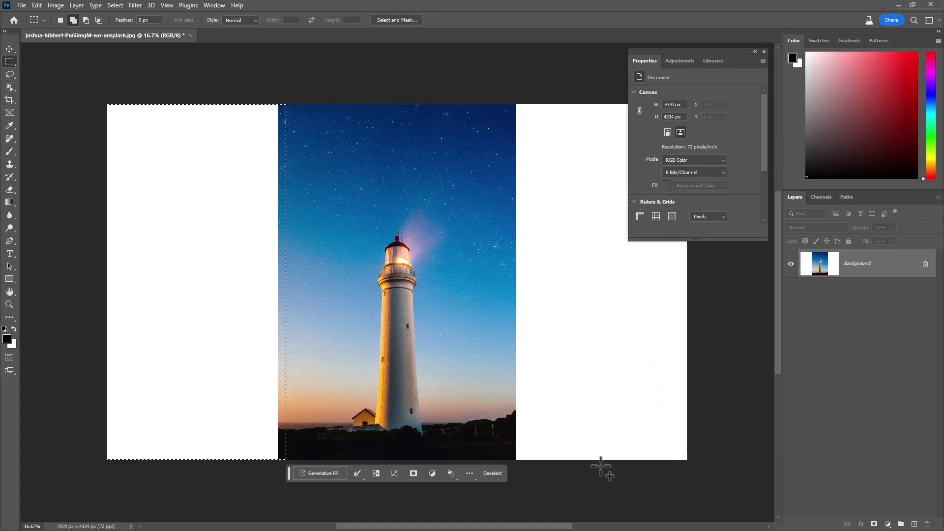
pyautogui.click(334, 473)
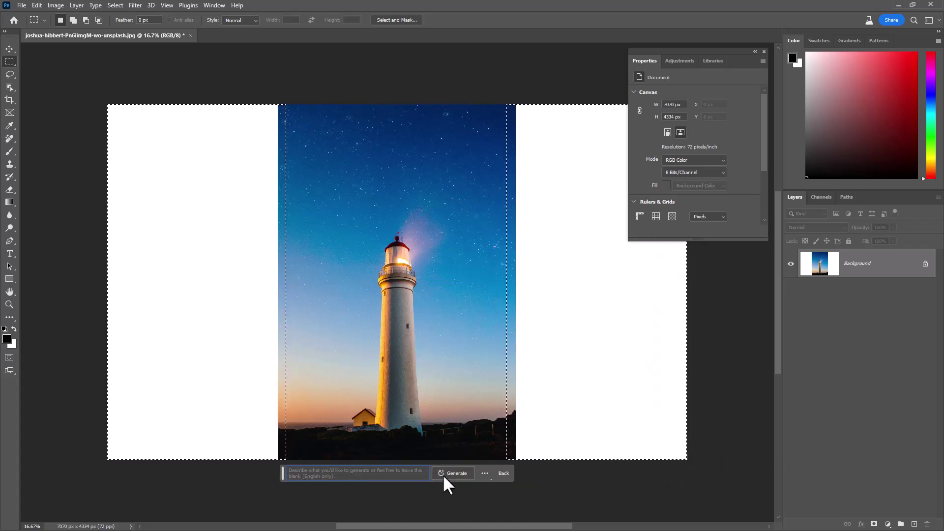
pyautogui.click(454, 472)
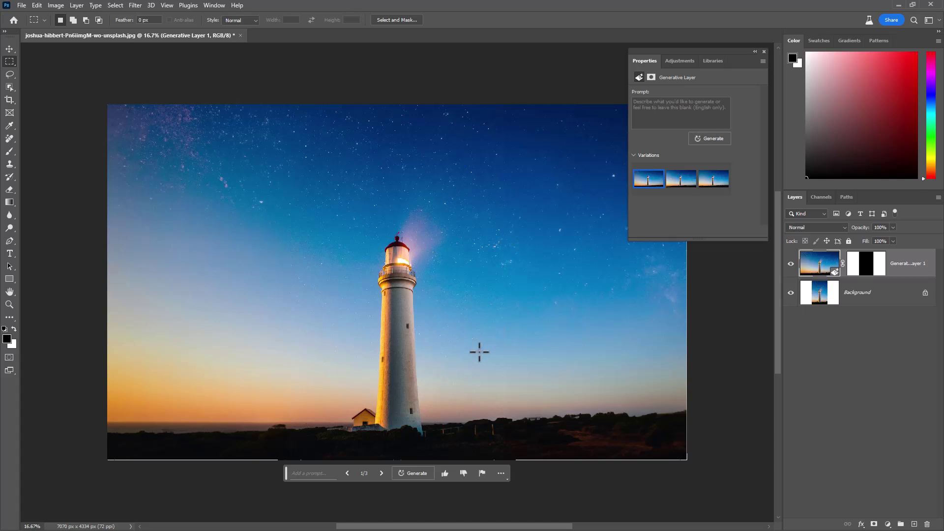
pyautogui.click(382, 473)
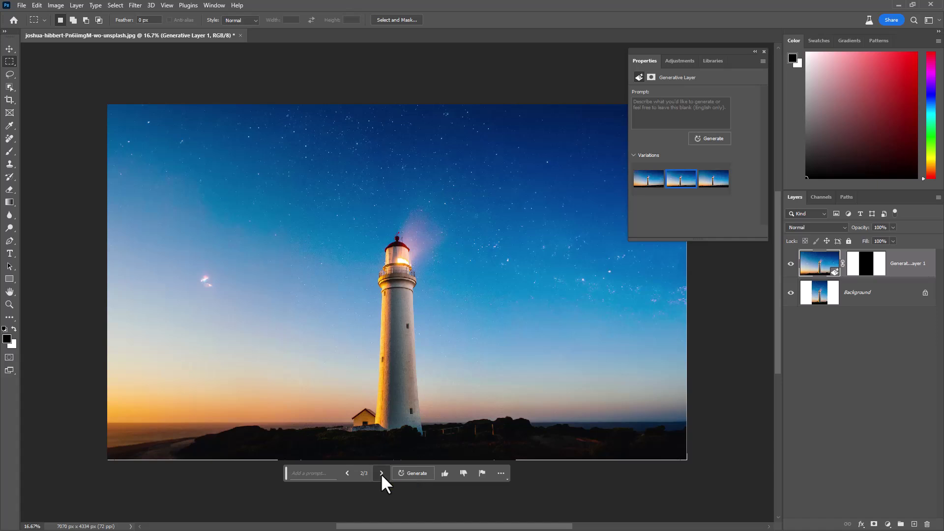
pyautogui.click(380, 473)
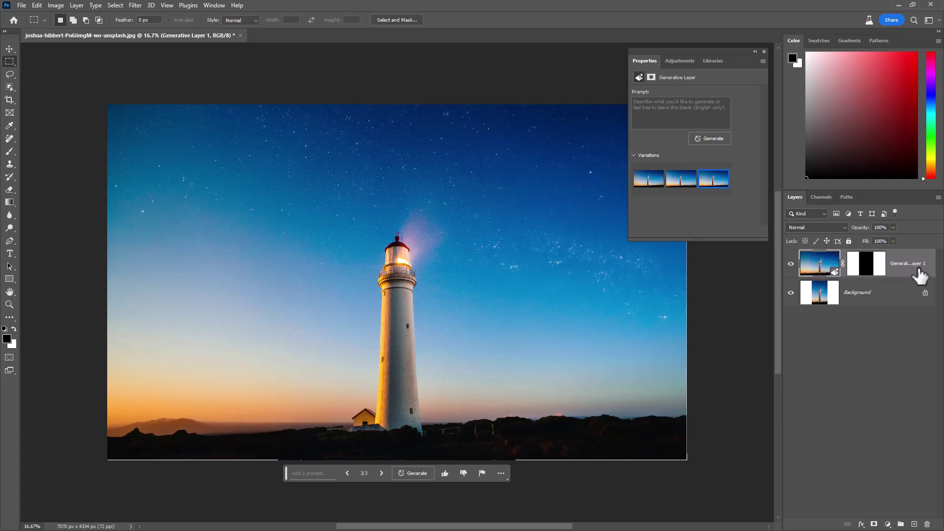
# Step: Stamp visible layers into a new layer, crop the canvas down to 5797 px tall, and select the bottom strip
pyautogui.hotkey('ctrl', 'alt', 'shift', 'e')
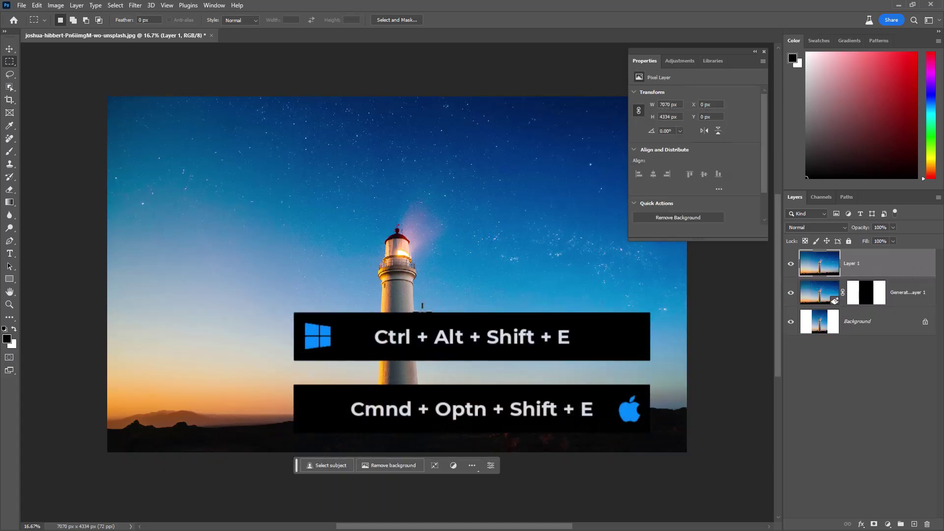
pyautogui.press('c')
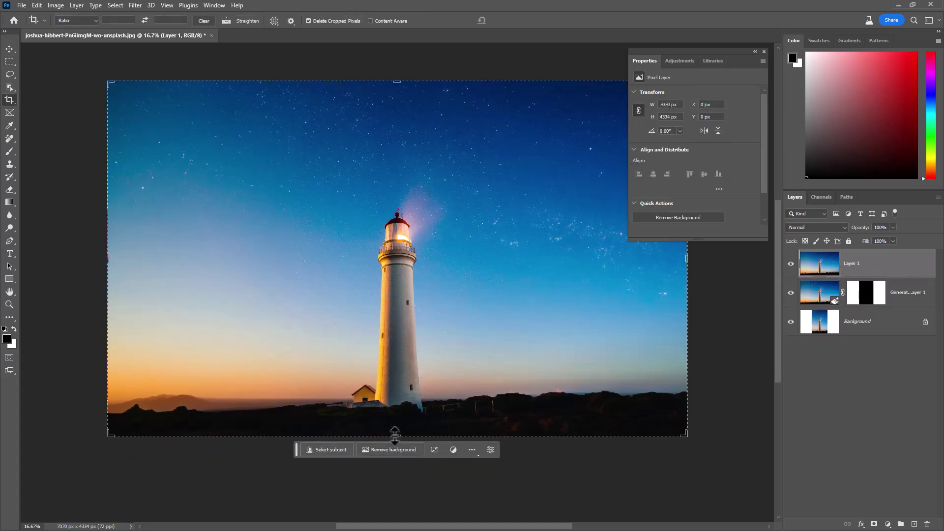
pyautogui.moveTo(390, 464); pyautogui.dragTo(384, 494)
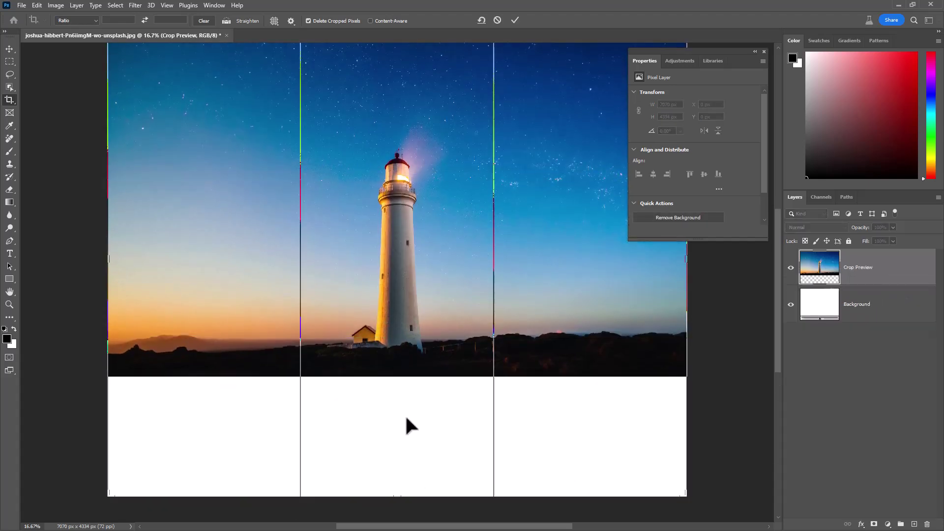
pyautogui.click(10, 62)
pyautogui.moveTo(102, 363); pyautogui.dragTo(717, 500)
# Step: Generate 'lake with calm reflective waves' in the selected bottom strip
pyautogui.click(324, 468)
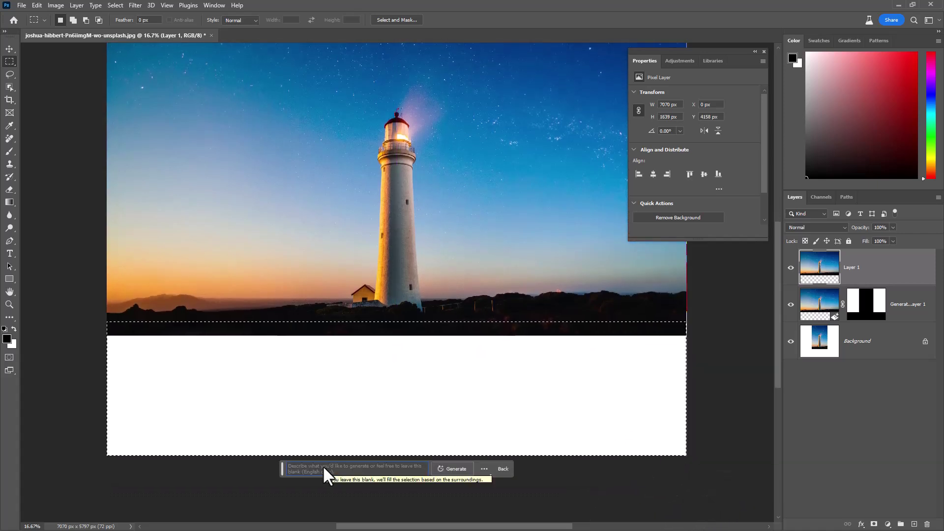
pyautogui.write('lake wi')
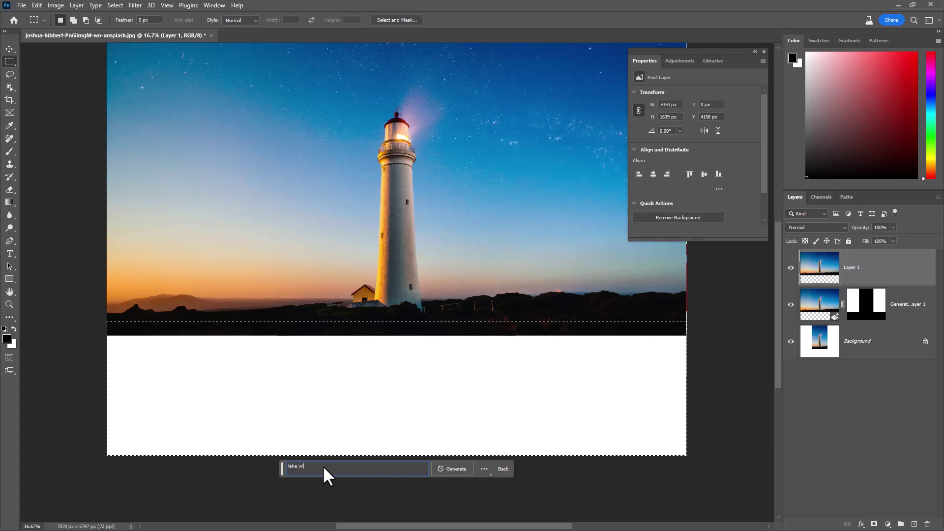
pyautogui.write('th calm reflective wa')
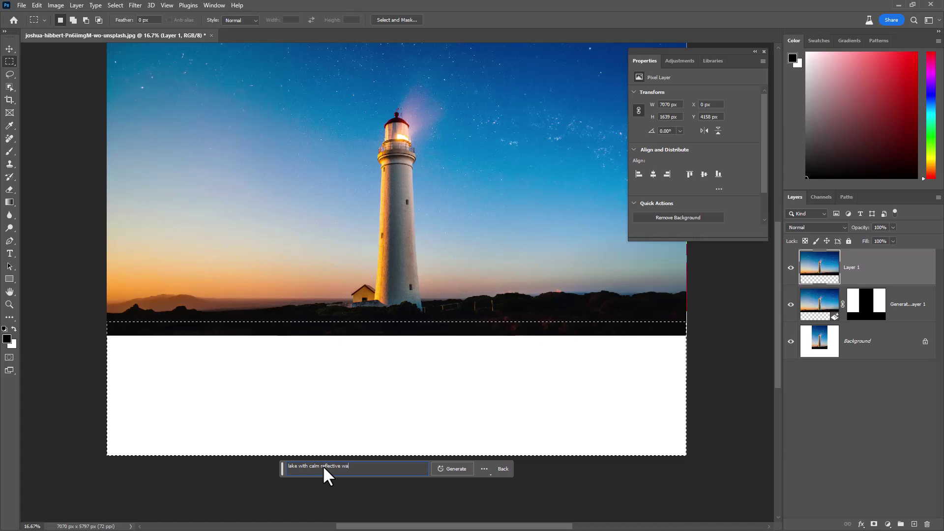
pyautogui.write('ves')
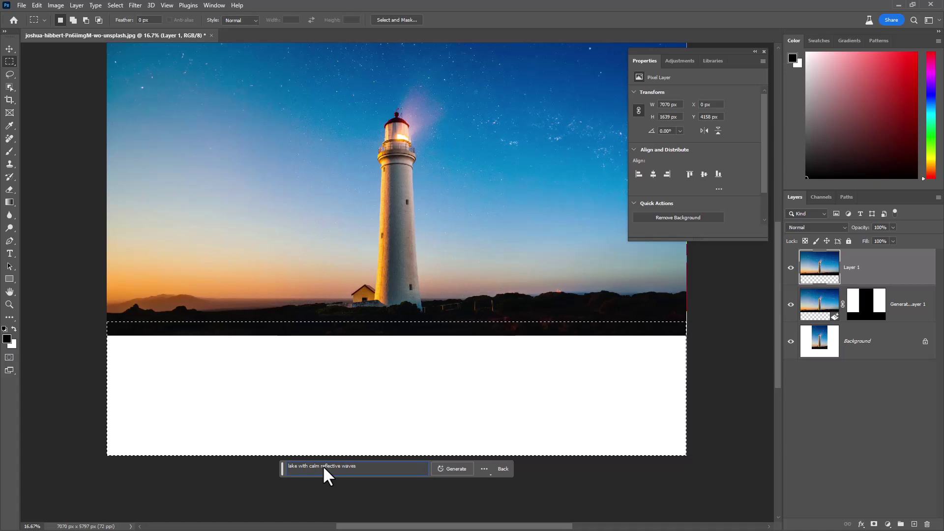
pyautogui.click(442, 470)
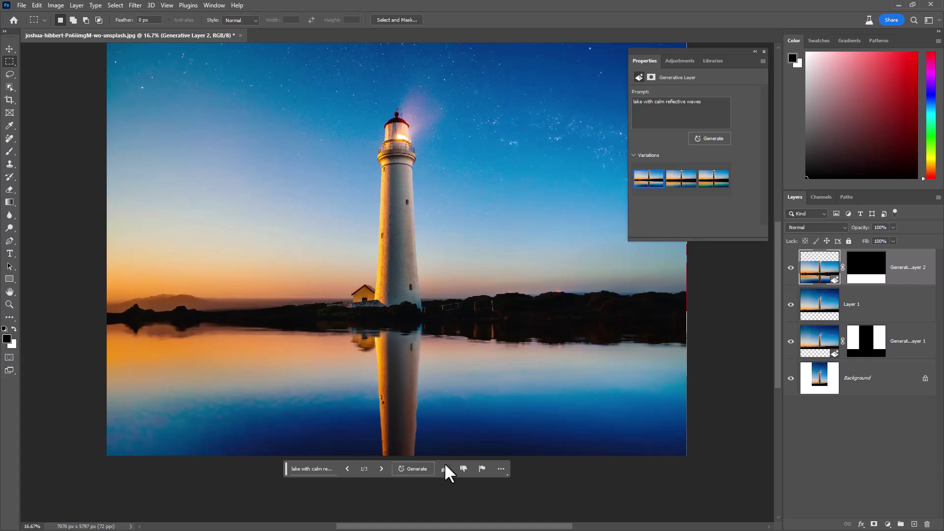
# Step: Preview lake variations 2/3 and teal 3/3, then return to the deep blue variation 1/3
pyautogui.click(381, 469)
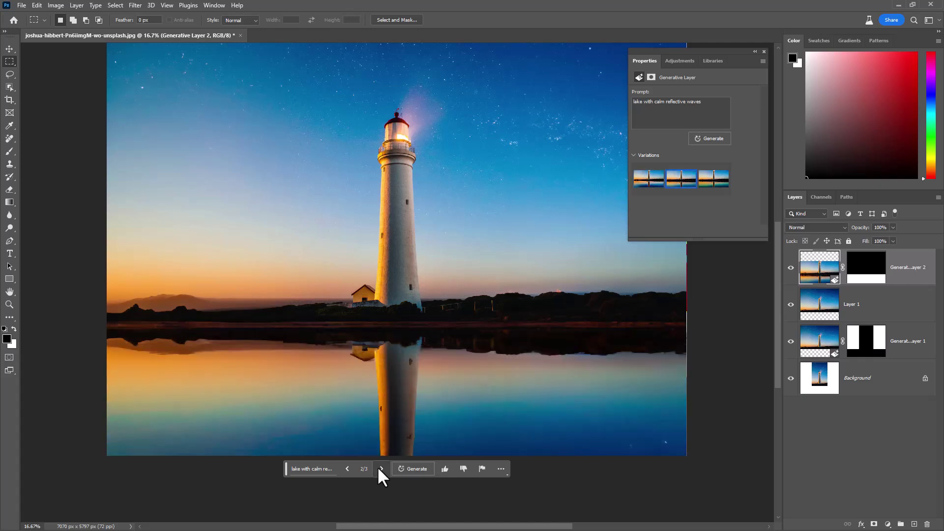
pyautogui.click(380, 468)
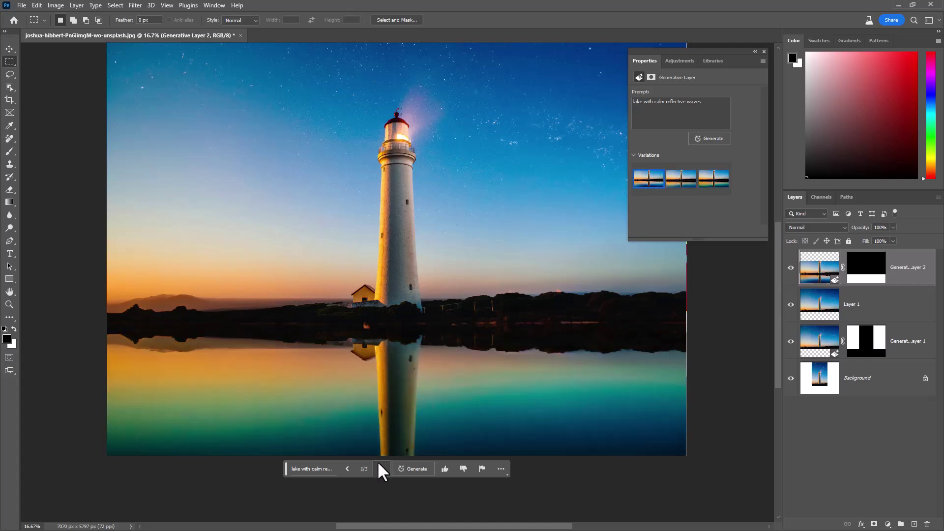
pyautogui.click(378, 467)
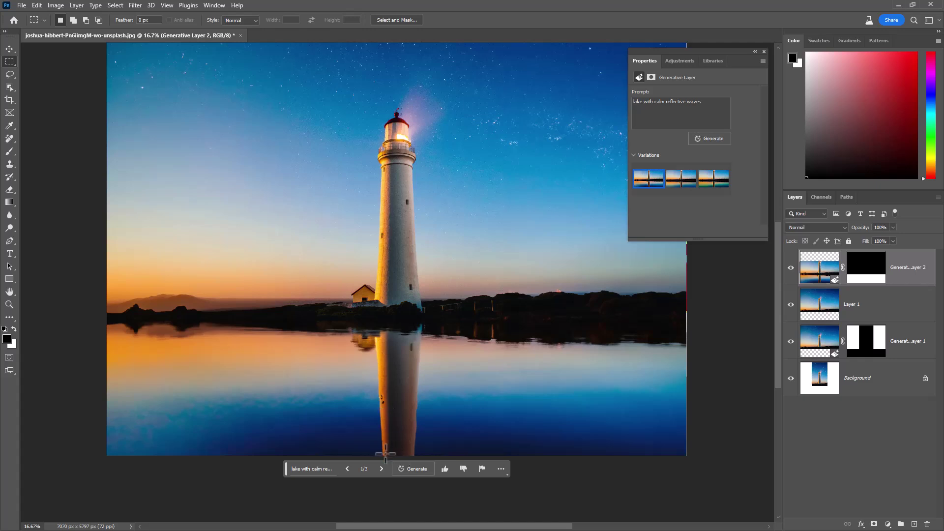
pyautogui.scroll(5, 388, 382)
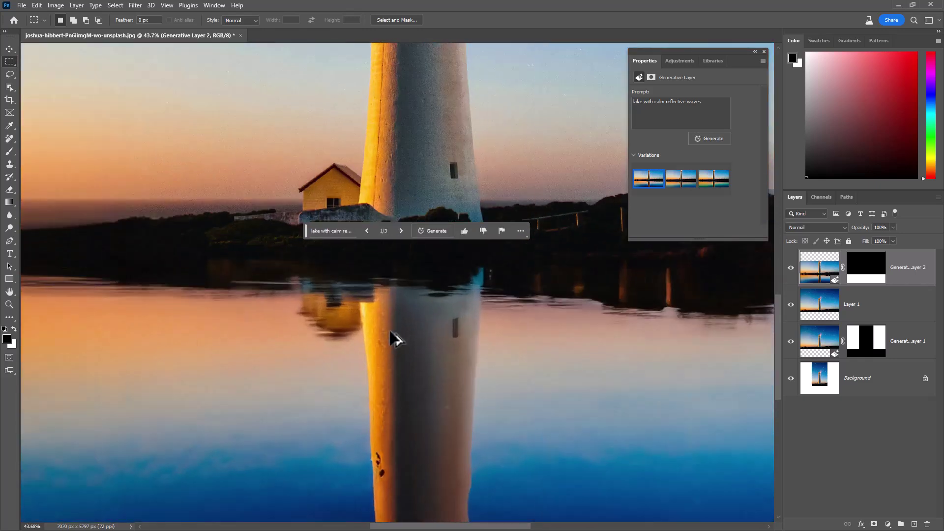
pyautogui.scroll(-5, 391, 333)
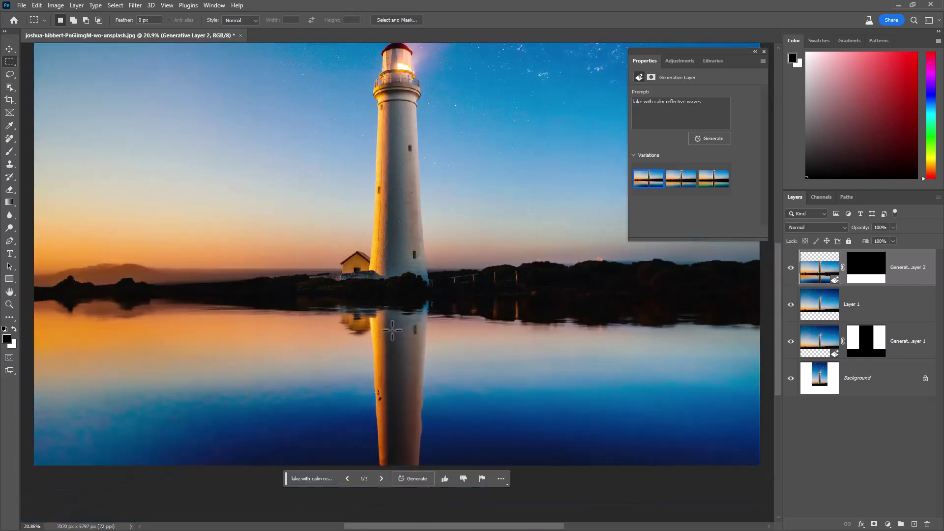
# Step: Compare against the original Background photo alone, restore all layers, and move the prompt bar aside
pyautogui.moveTo(503, 341); pyautogui.dragTo(506, 364)
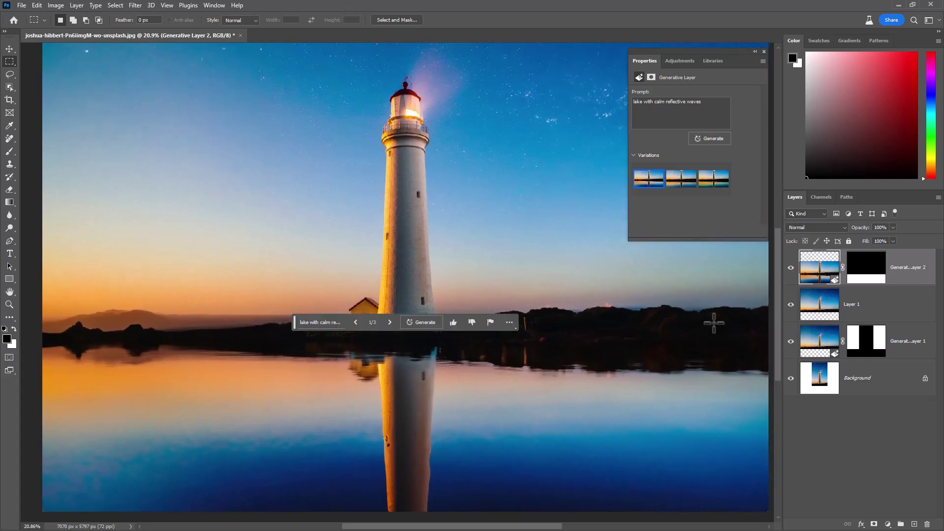
pyautogui.keyDown('alt'); pyautogui.click(790, 378); pyautogui.keyUp('alt')
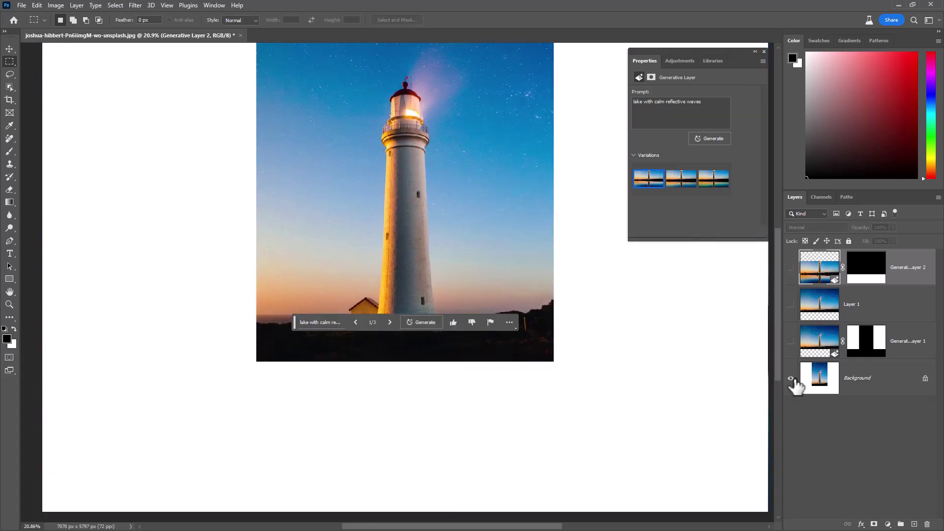
pyautogui.moveTo(653, 337); pyautogui.dragTo(658, 364)
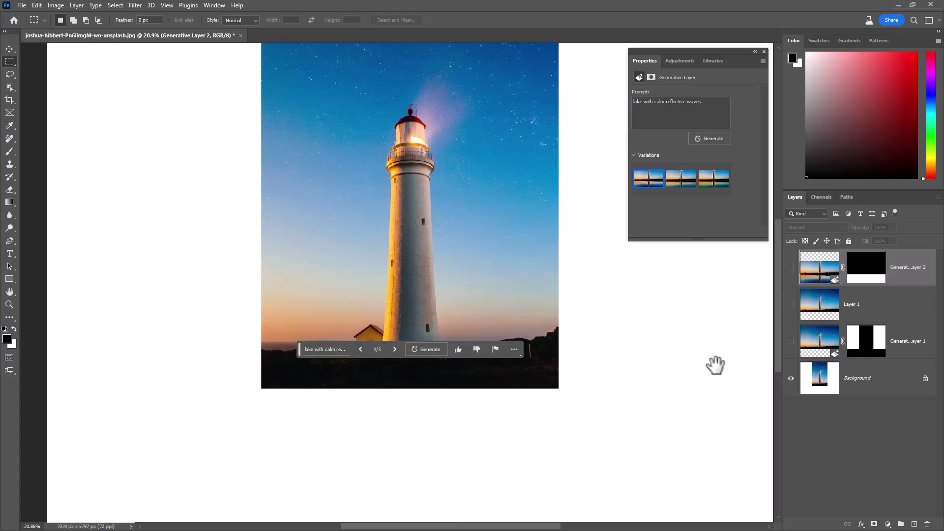
pyautogui.keyDown('alt'); pyautogui.click(790, 378); pyautogui.keyUp('alt')
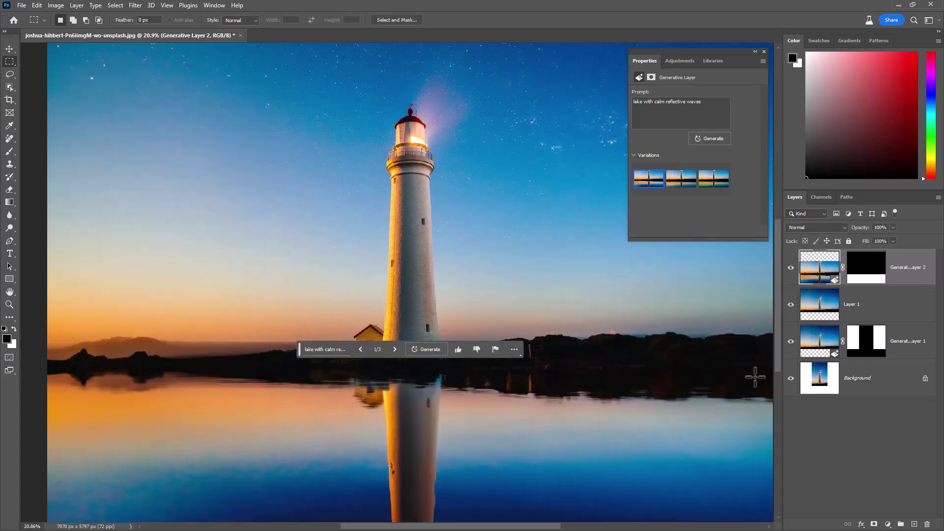
pyautogui.scroll(-1, 627, 368)
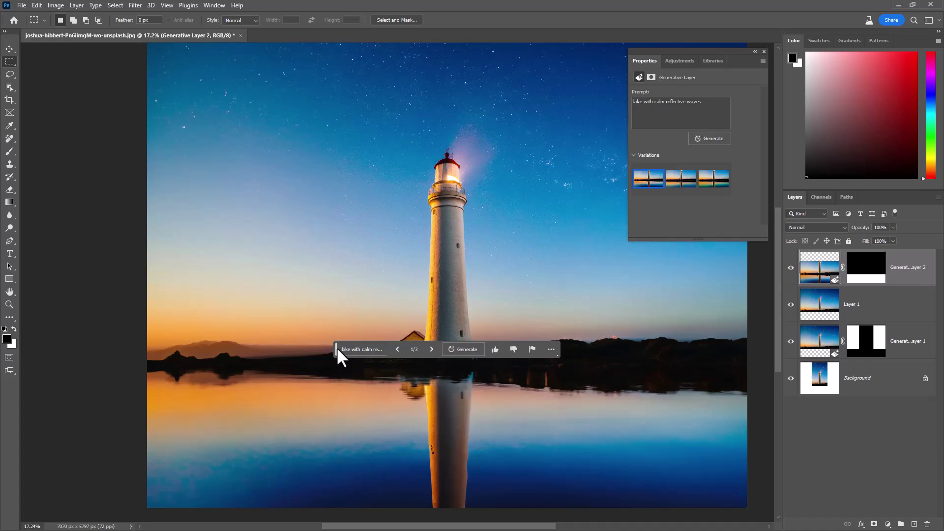
pyautogui.moveTo(337, 349); pyautogui.dragTo(129, 192)
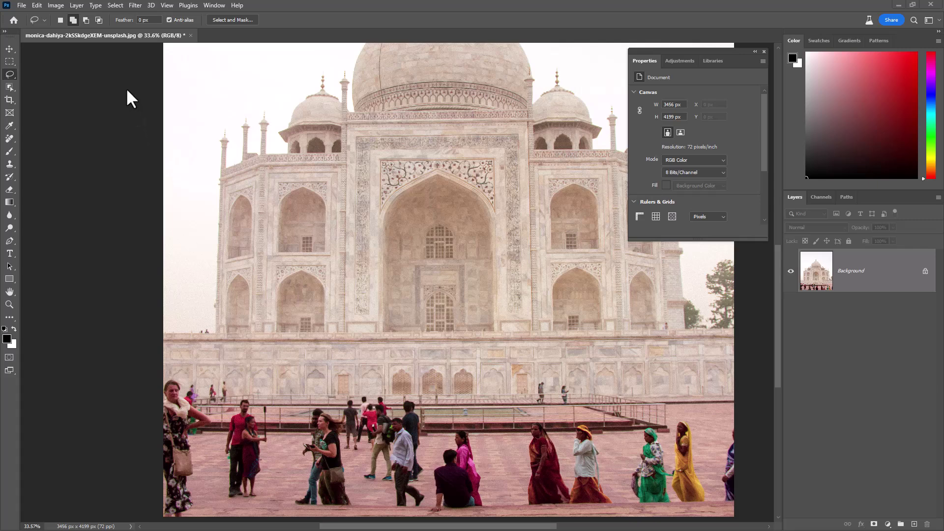
# Step: Set up the Brush tool at about 162 px with adjusted hardness in Quick Mask mode
pyautogui.click(9, 151)
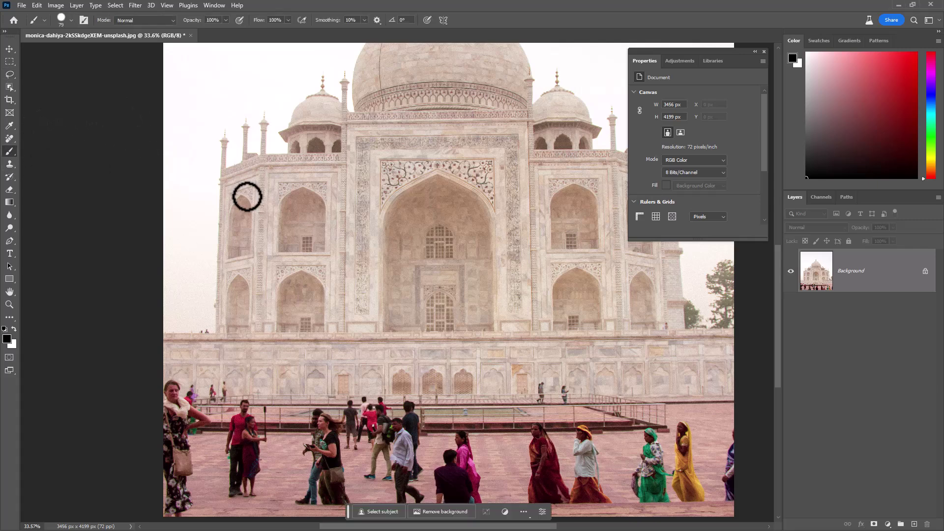
pyautogui.rightClick(247, 197)
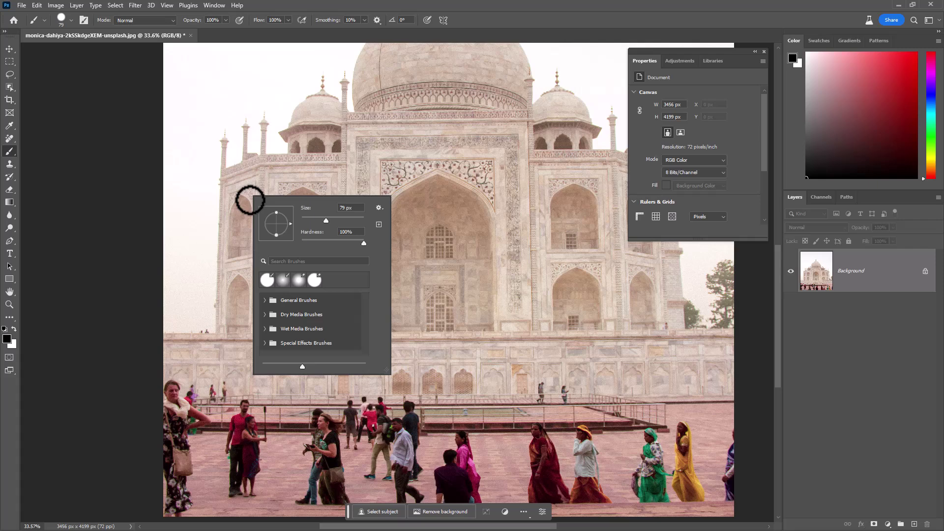
pyautogui.click(364, 243)
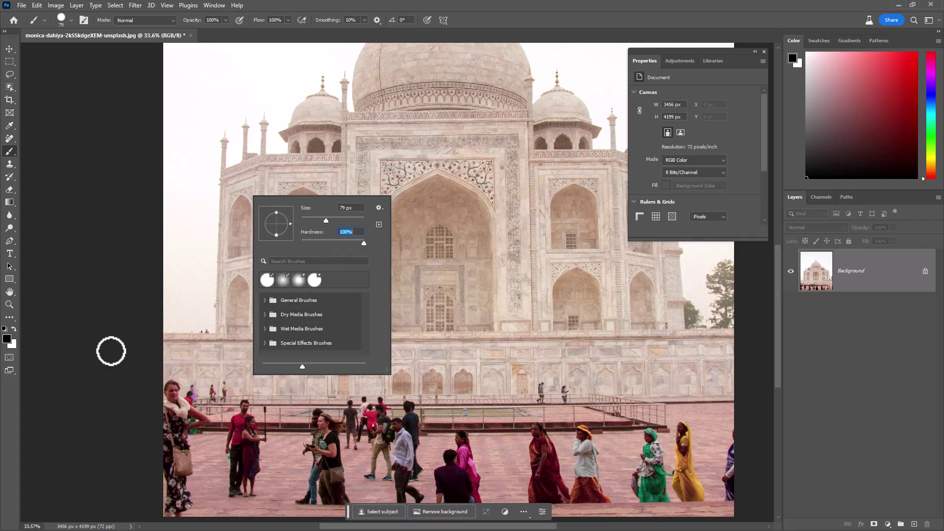
pyautogui.click(9, 357)
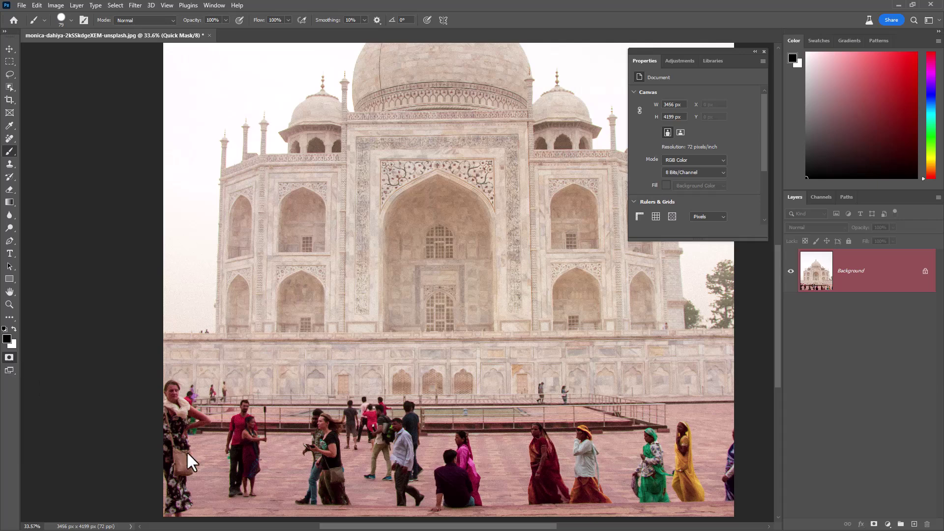
pyautogui.moveTo(178, 494)
pyautogui.mouseDown()
pyautogui.moveTo(172, 514)
pyautogui.moveTo(177, 449)
pyautogui.moveTo(196, 423)
pyautogui.moveTo(168, 438)
pyautogui.moveTo(175, 508)
pyautogui.moveTo(254, 491)
pyautogui.moveTo(246, 427)
pyautogui.mouseUp()
# Step: Paint the mask over all plaza tourists and the small distant figures, then convert it to a selection
pyautogui.click(201, 332)
pyautogui.moveTo(320, 418)
pyautogui.mouseDown()
pyautogui.moveTo(341, 502)
pyautogui.moveTo(354, 413)
pyautogui.moveTo(386, 408)
pyautogui.moveTo(415, 473)
pyautogui.moveTo(455, 456)
pyautogui.moveTo(455, 500)
pyautogui.moveTo(455, 467)
pyautogui.mouseUp()
pyautogui.moveTo(541, 492)
pyautogui.mouseDown()
pyautogui.moveTo(575, 501)
pyautogui.moveTo(595, 433)
pyautogui.mouseUp()
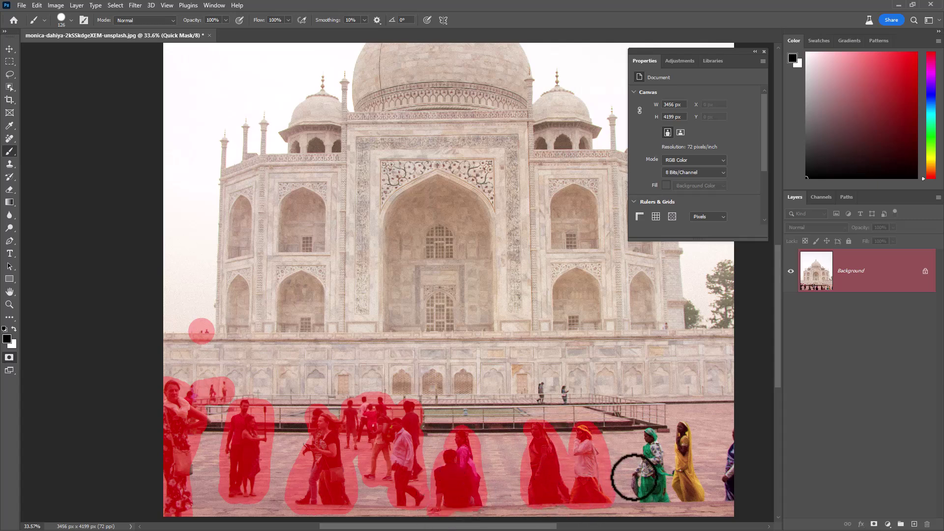
pyautogui.moveTo(634, 477)
pyautogui.mouseDown()
pyautogui.moveTo(660, 493)
pyautogui.moveTo(687, 430)
pyautogui.moveTo(688, 452)
pyautogui.moveTo(731, 497)
pyautogui.mouseUp()
pyautogui.press('[')
pyautogui.press('[')
pyautogui.press('[')
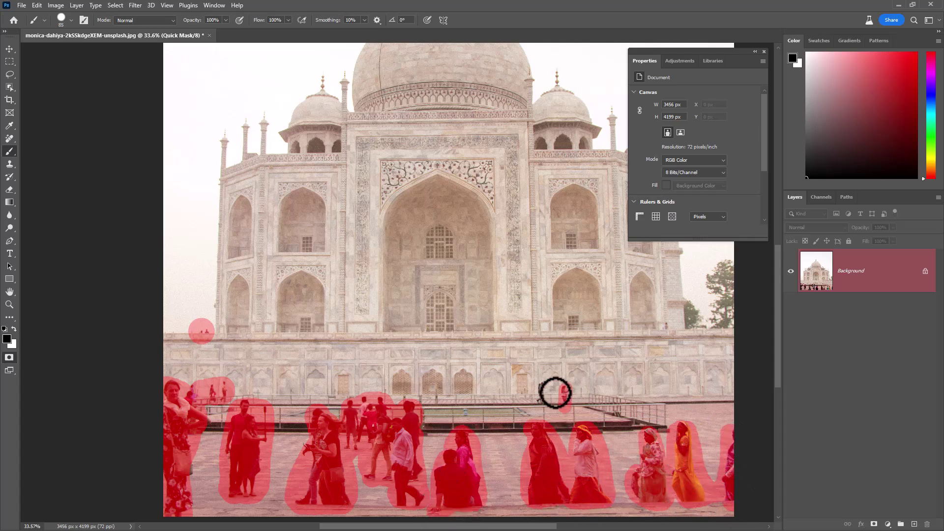
pyautogui.moveTo(542, 385); pyautogui.dragTo(543, 396)
pyautogui.click(666, 327)
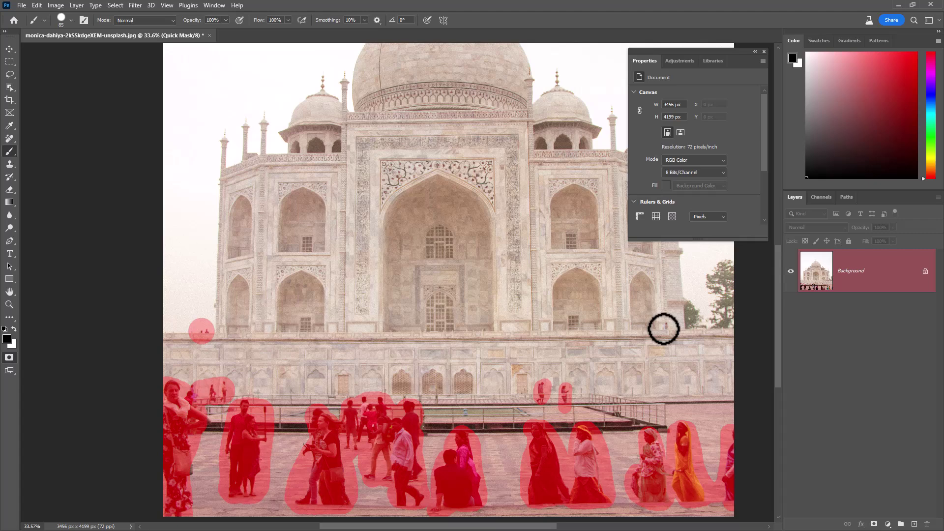
pyautogui.click(5, 358)
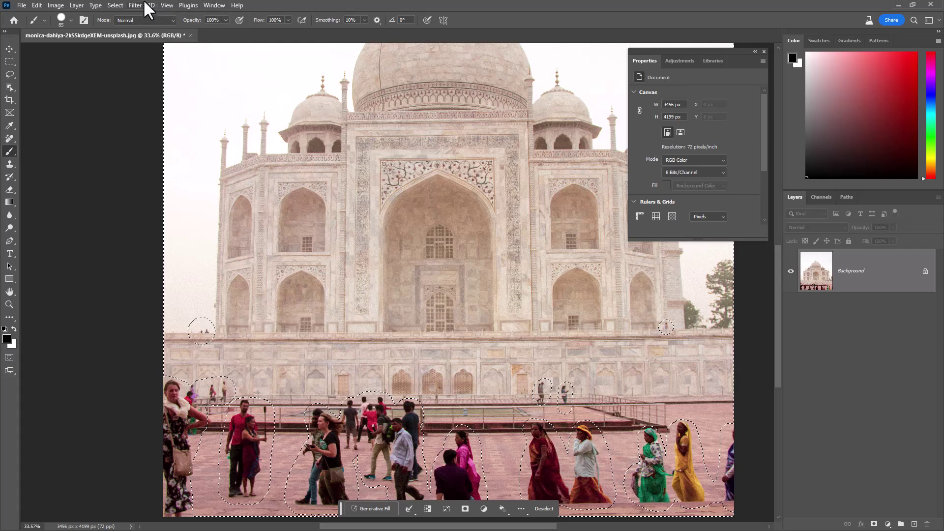
# Step: Apply Select > Inverse, then run Generative Fill with an empty prompt over the tourists
pyautogui.click(116, 5)
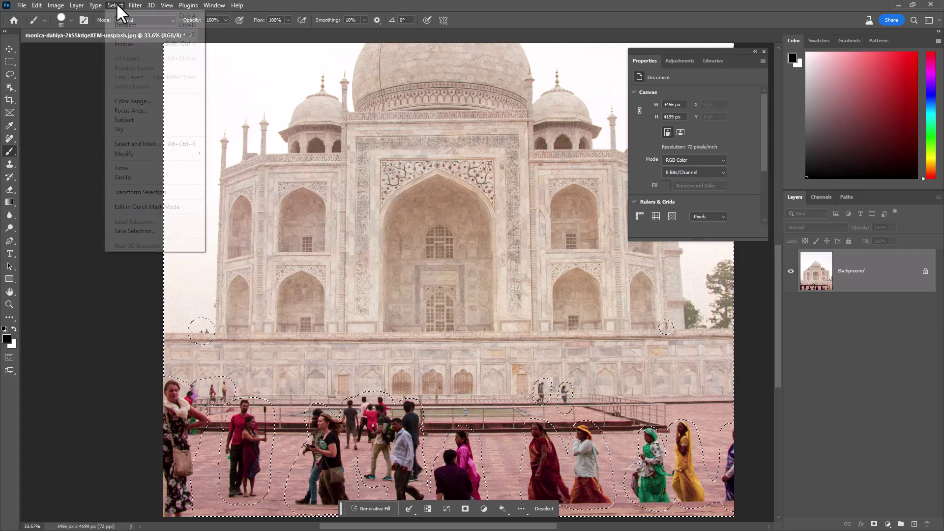
pyautogui.click(125, 42)
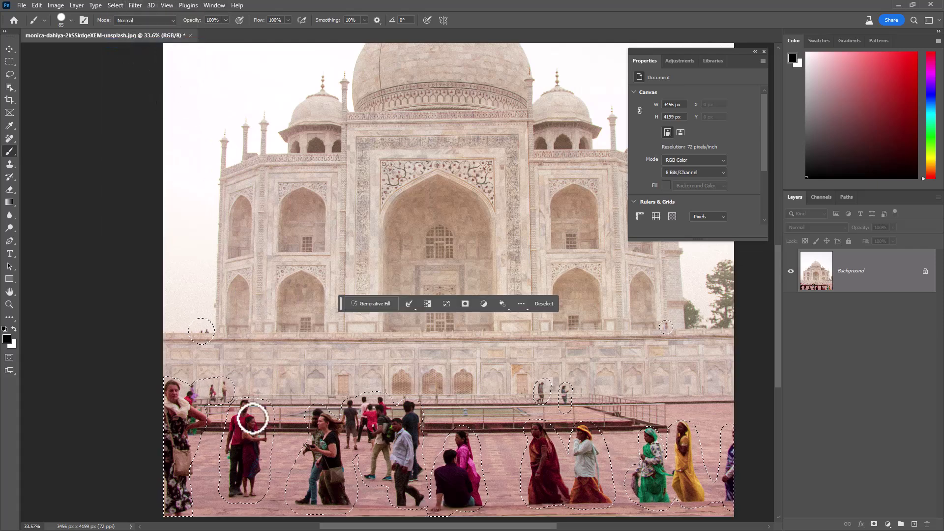
pyautogui.click(375, 305)
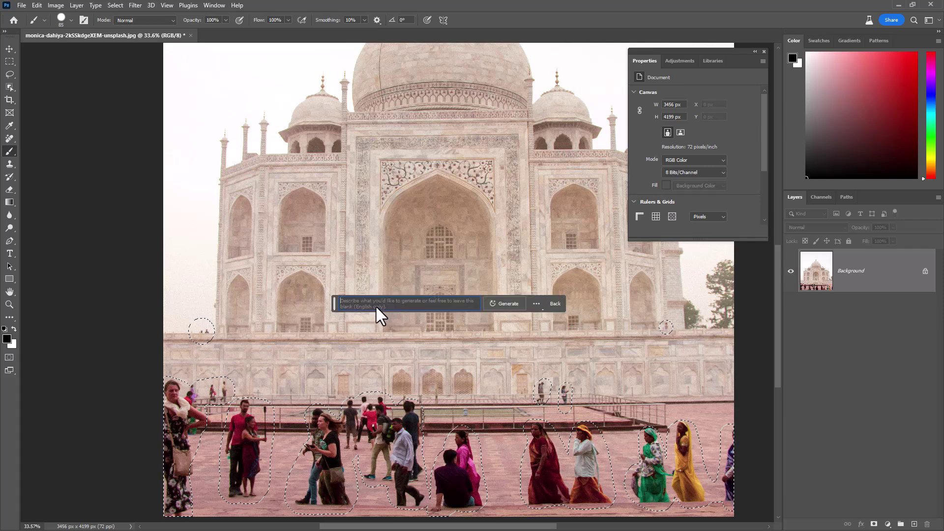
pyautogui.click(507, 304)
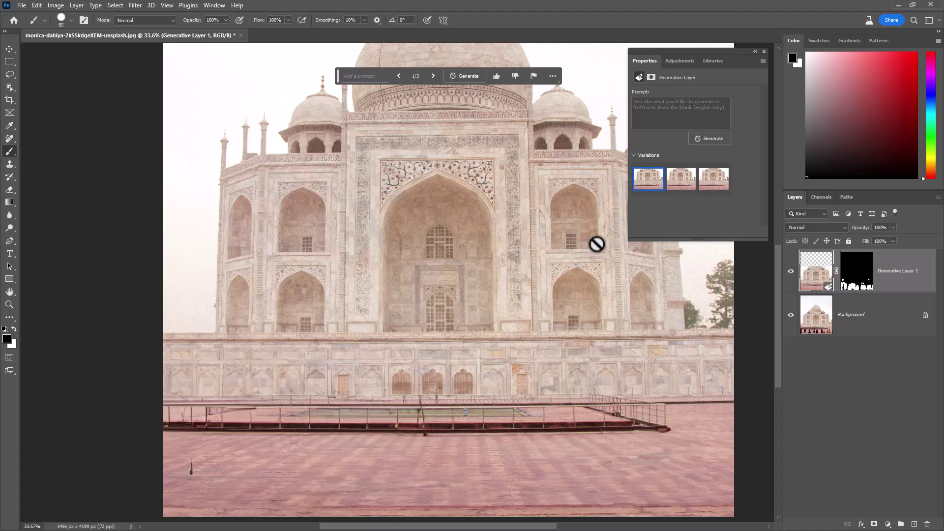
# Step: Preview the second and third tourist-free variations, then keep variation 1 of 3
pyautogui.click(688, 183)
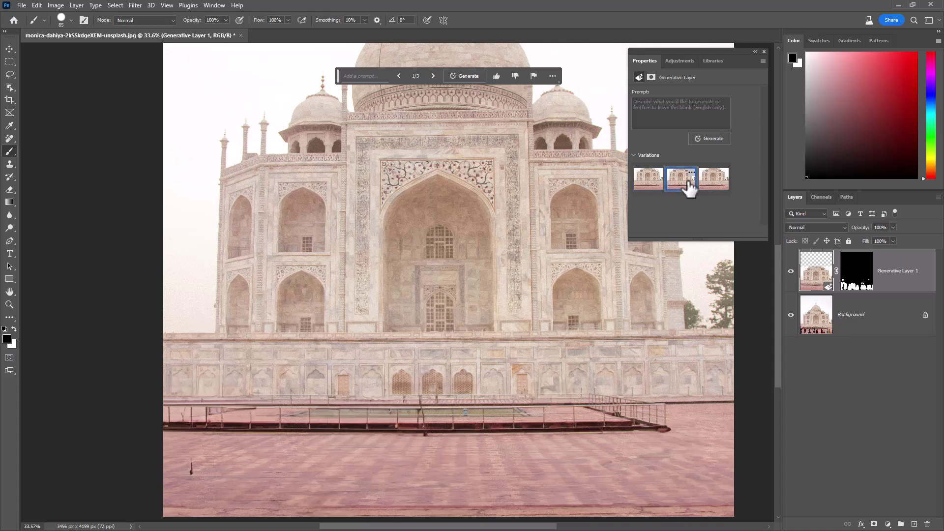
pyautogui.click(725, 190)
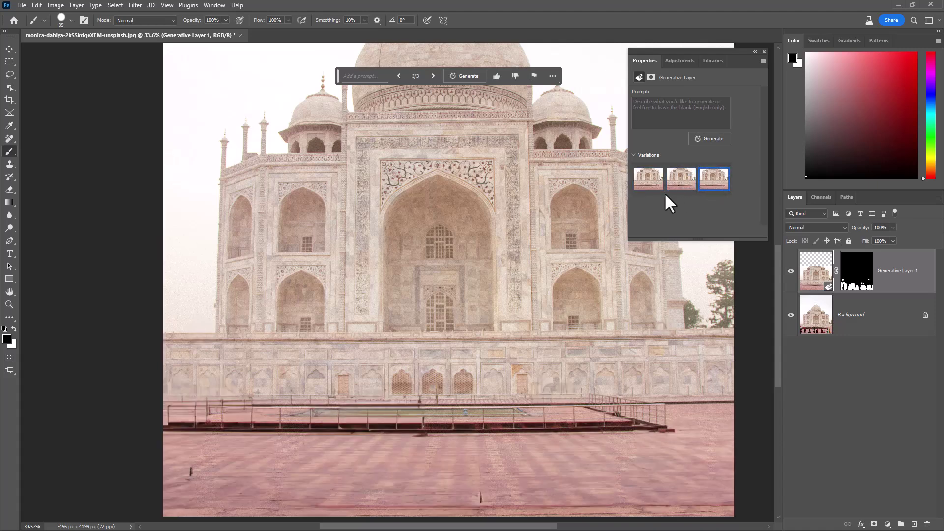
pyautogui.click(645, 187)
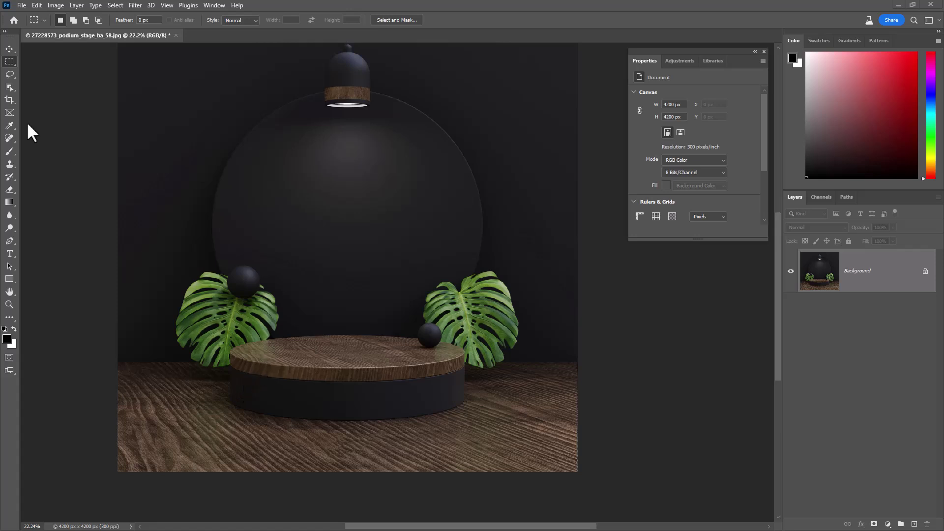
# Step: Marquee a rectangle above the podium and enter the Generative Fill prompt 'Golden Apple'
pyautogui.rightClick(10, 59)
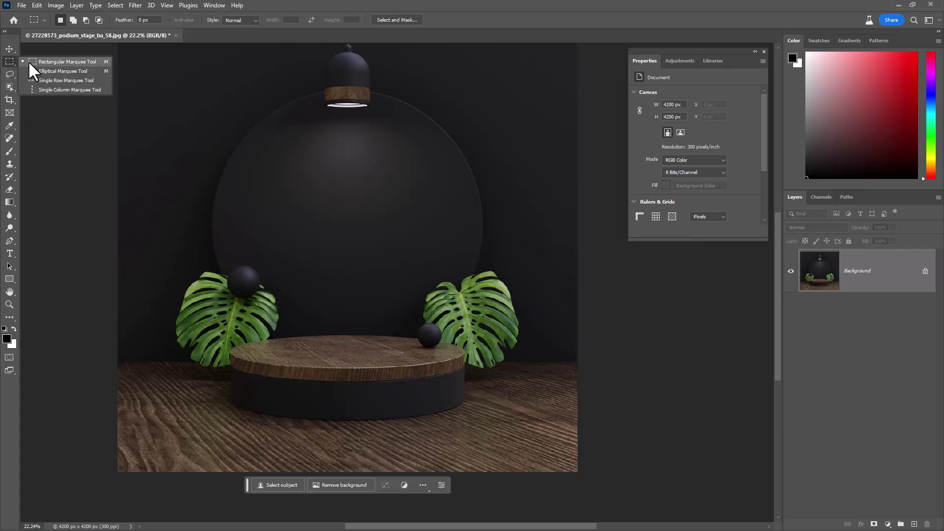
pyautogui.click(28, 61)
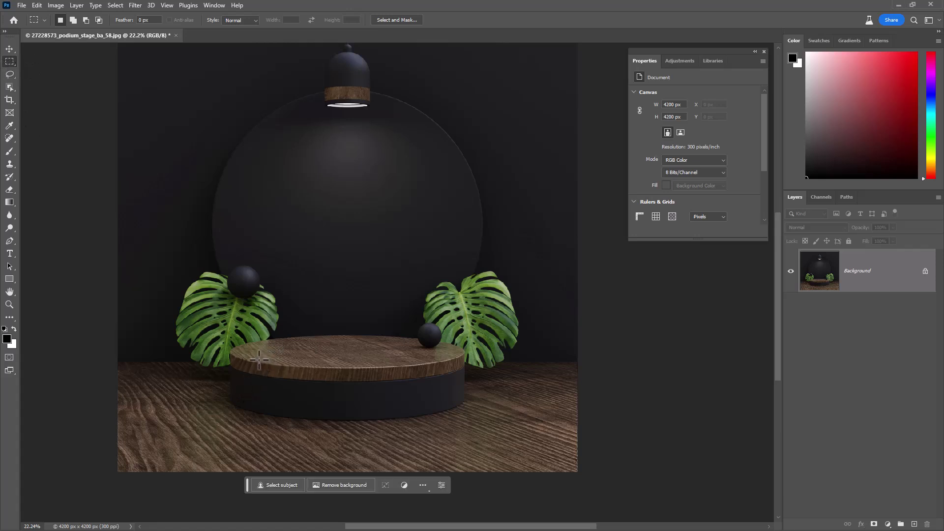
pyautogui.moveTo(244, 360); pyautogui.dragTo(444, 169)
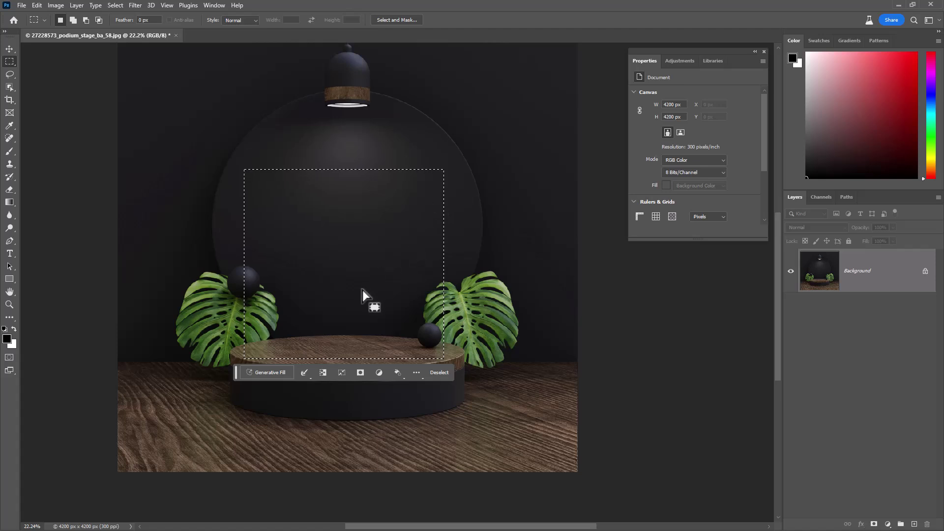
pyautogui.click(275, 373)
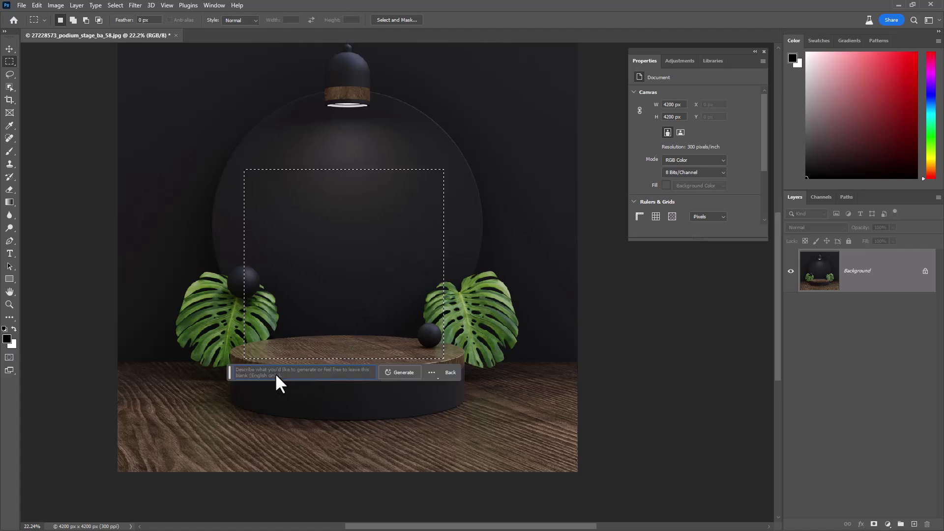
pyautogui.write('Golden A')
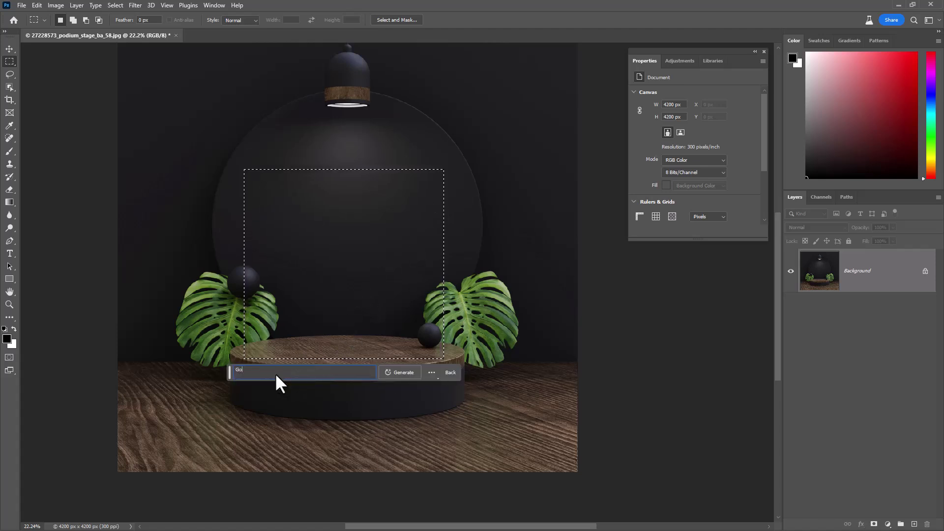
pyautogui.write('pple')
# Step: Generate the golden apple, cycle through its three variations, and return to 1/3
pyautogui.click(386, 372)
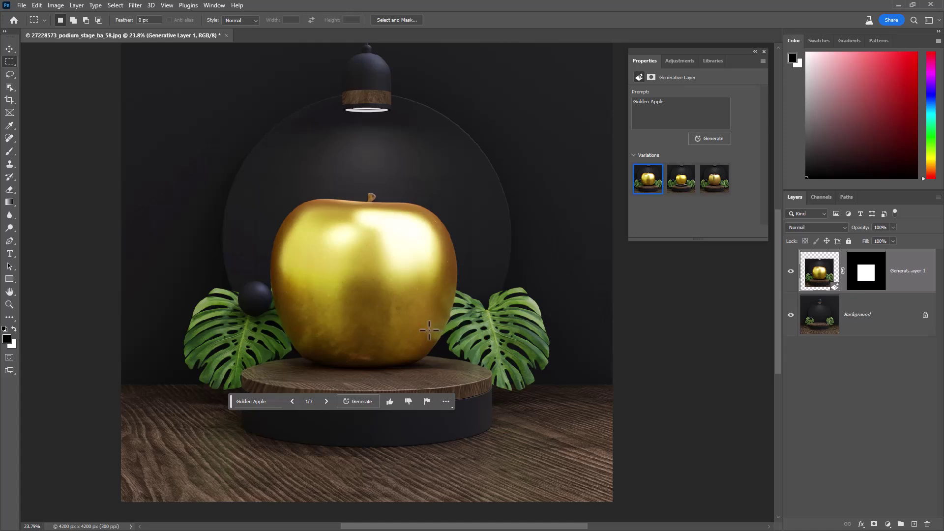
pyautogui.click(326, 401)
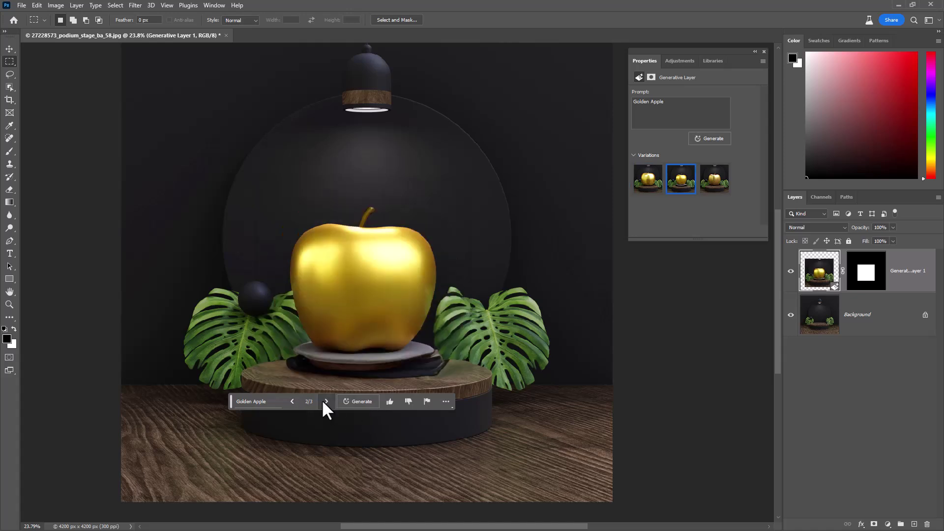
pyautogui.click(326, 402)
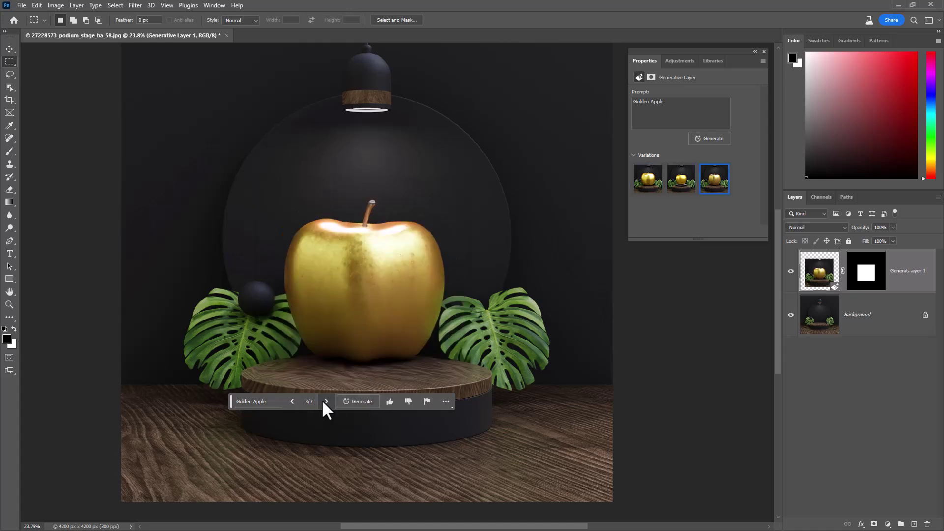
pyautogui.click(326, 401)
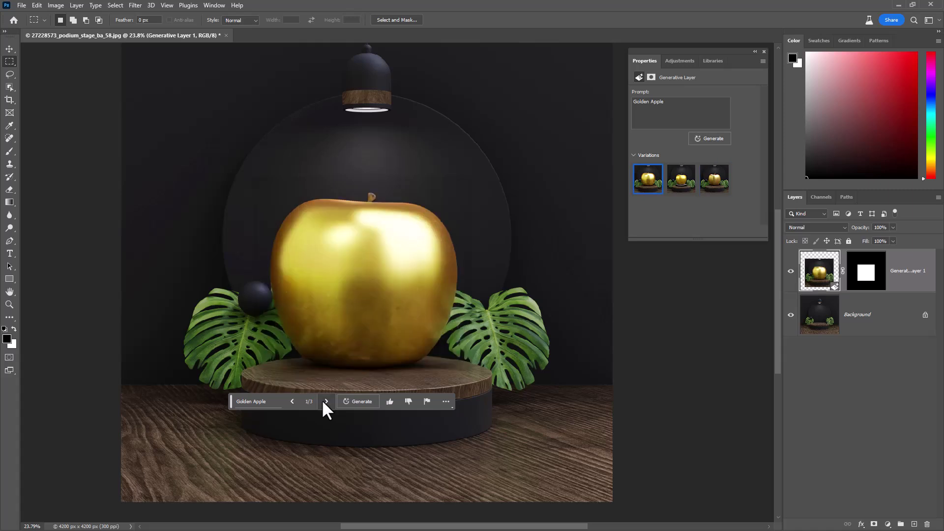
# Step: Move the Generative Fill bar aside and zoom in to inspect the apple on the podium
pyautogui.moveTo(229, 399); pyautogui.dragTo(235, 444)
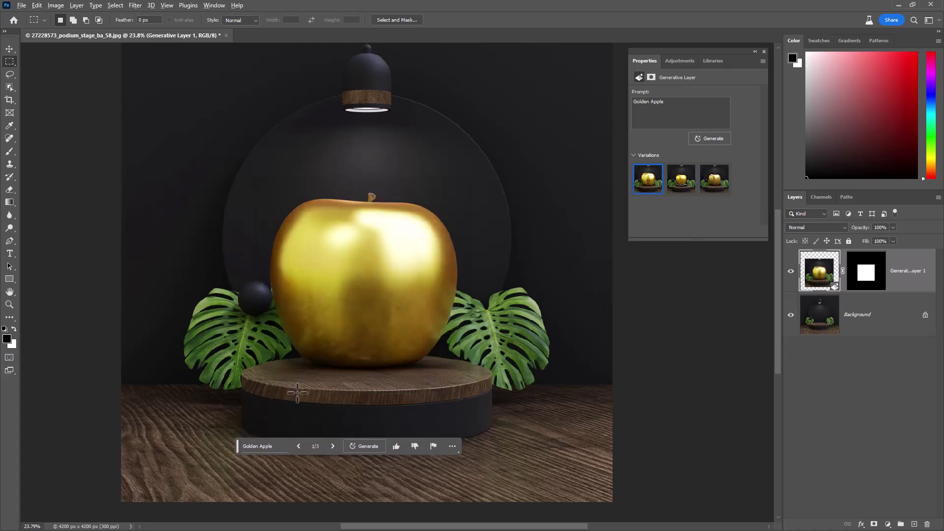
pyautogui.scroll(2, 347, 381)
pyautogui.scroll(1, 431, 254)
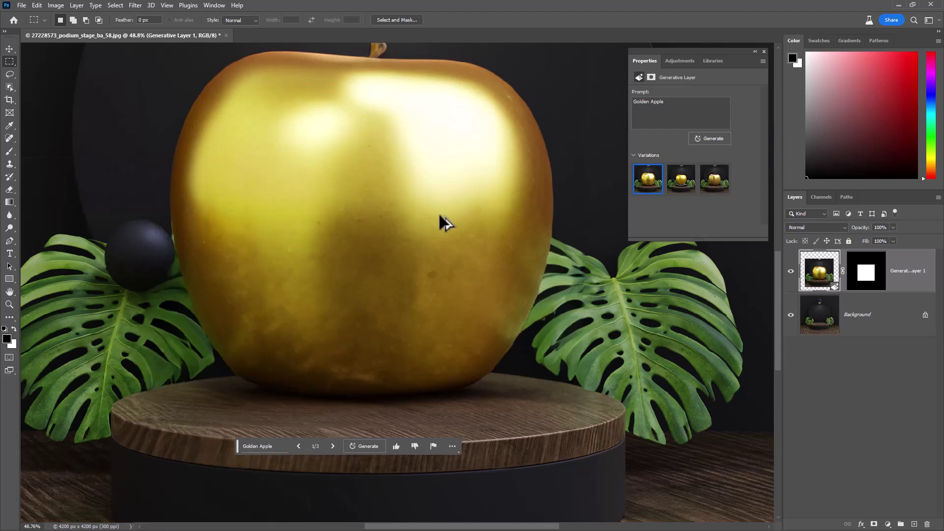
pyautogui.scroll(-1, 439, 215)
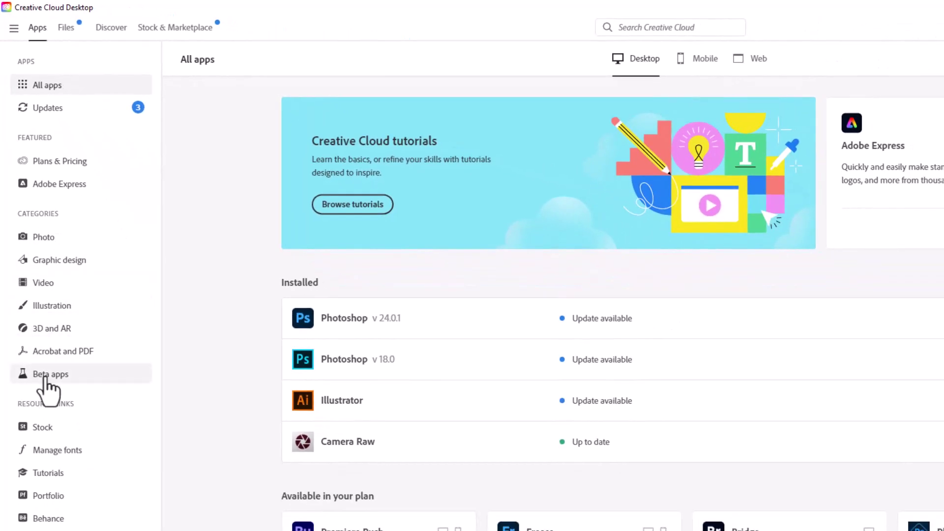
# Step: Go to Creative Cloud's Beta apps list and launch Photoshop (Beta)
pyautogui.click(43, 376)
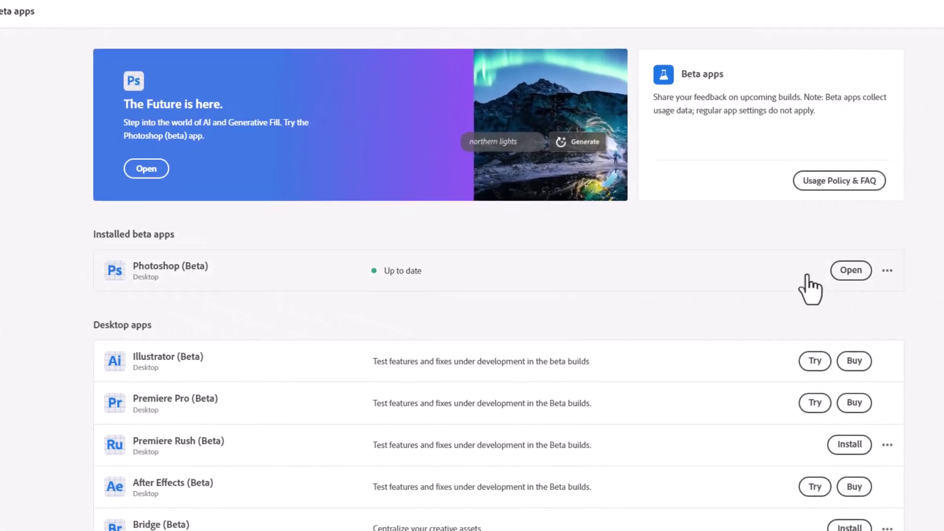
pyautogui.click(841, 271)
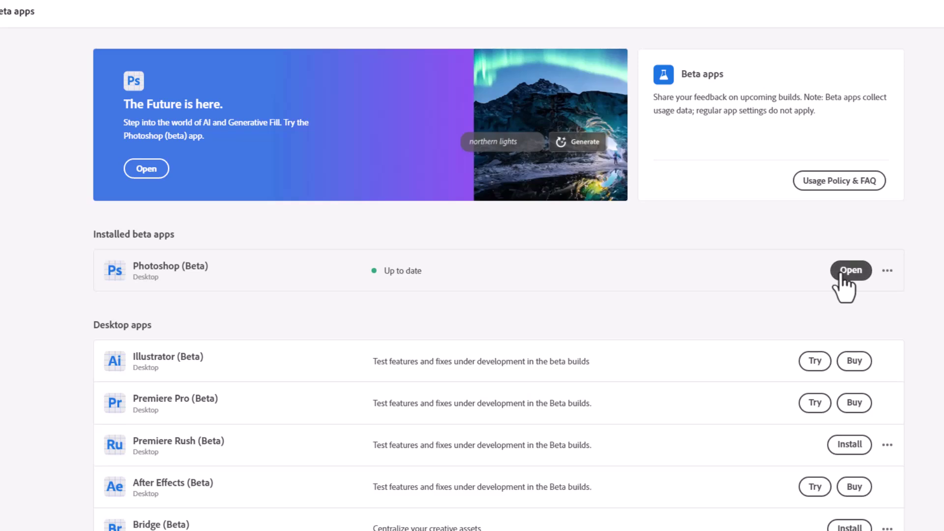